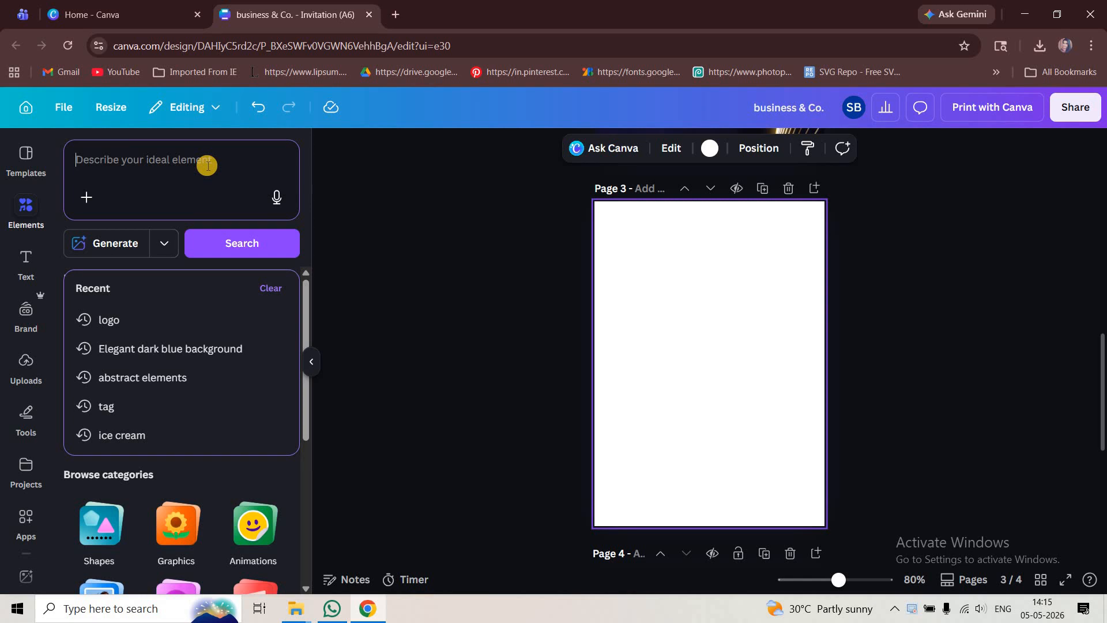
- Search the elements for "Elegant dark blue background" and browse all photo results
{"action": "type", "text": "elega"}
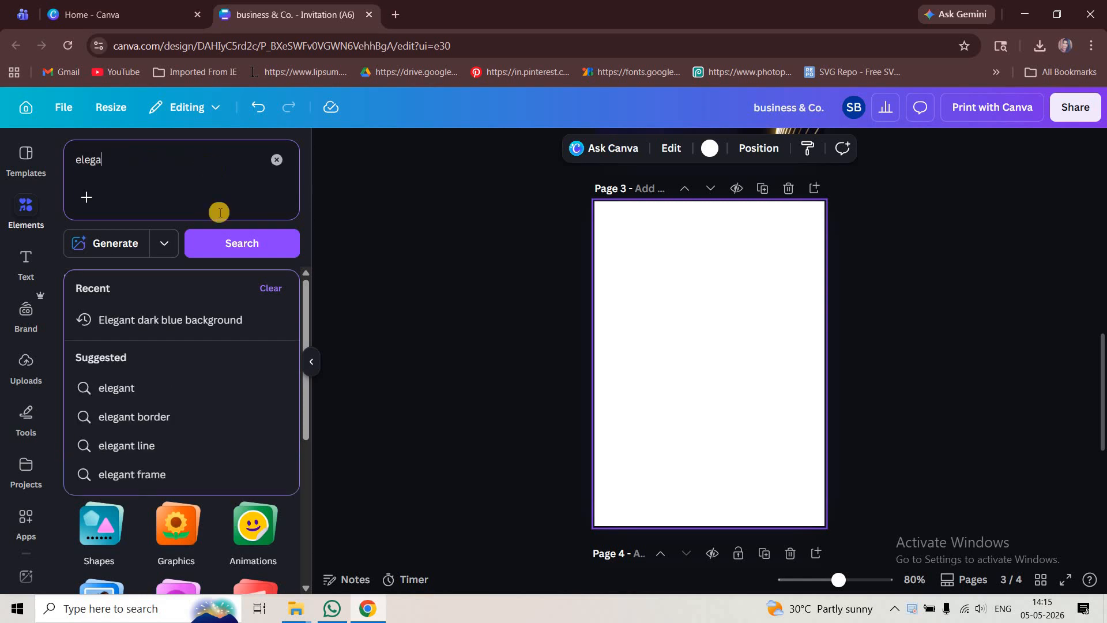
{"action": "left_click", "coordinate": [186, 318]}
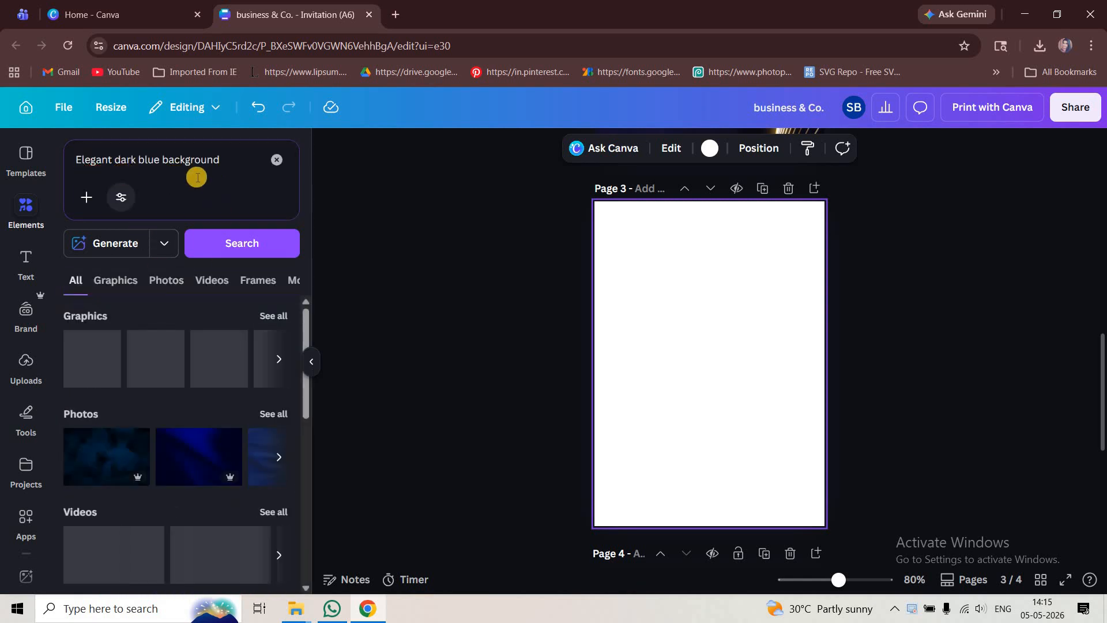
{"action": "left_click", "coordinate": [280, 413]}
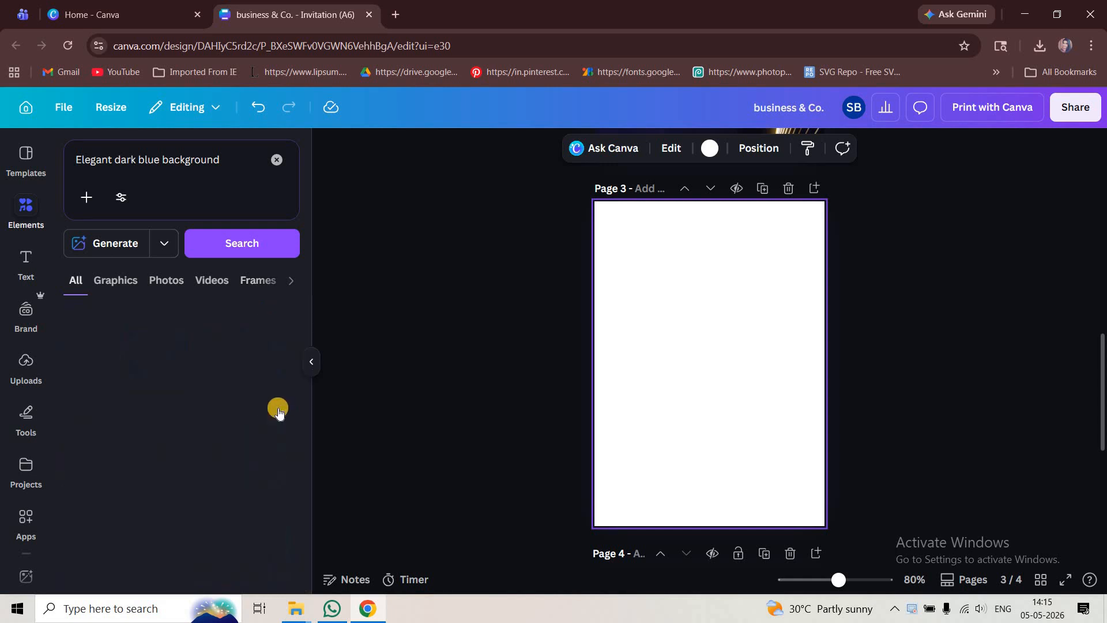
{"action": "scroll", "coordinate": [260, 427], "scroll_direction": "down", "scroll_amount": 3}
{"action": "scroll", "coordinate": [167, 439], "scroll_direction": "up", "scroll_amount": 3}
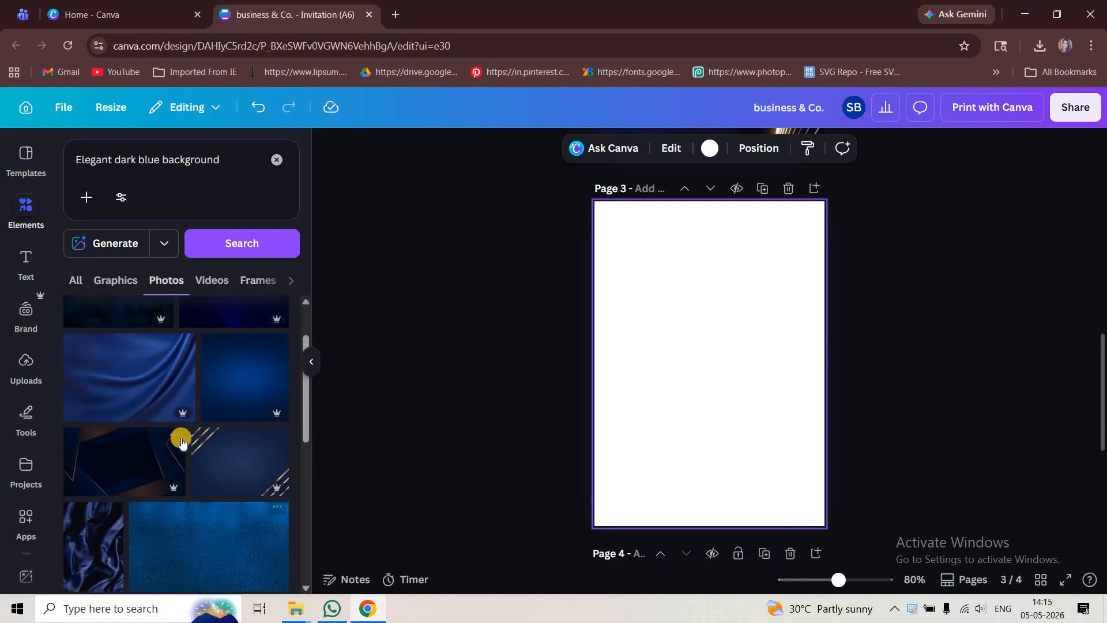
- Open similar recommendations for a dark blue photo with gold stripes and scroll through them
{"action": "left_click", "coordinate": [174, 443]}
{"action": "left_click", "coordinate": [304, 524]}
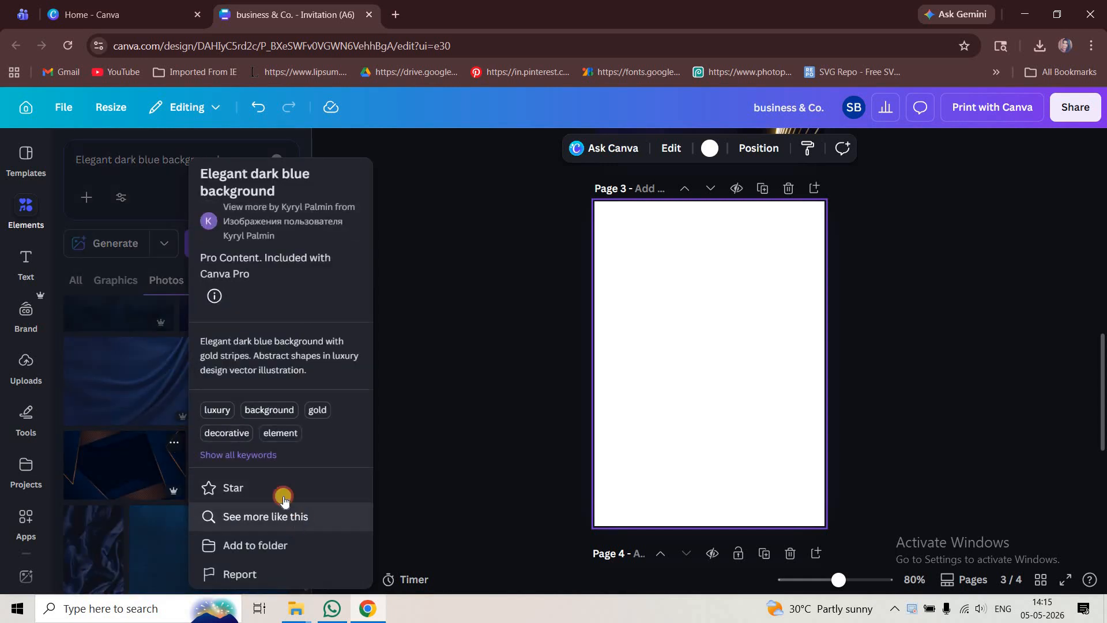
{"action": "scroll", "coordinate": [211, 435], "scroll_direction": "down", "scroll_amount": 10}
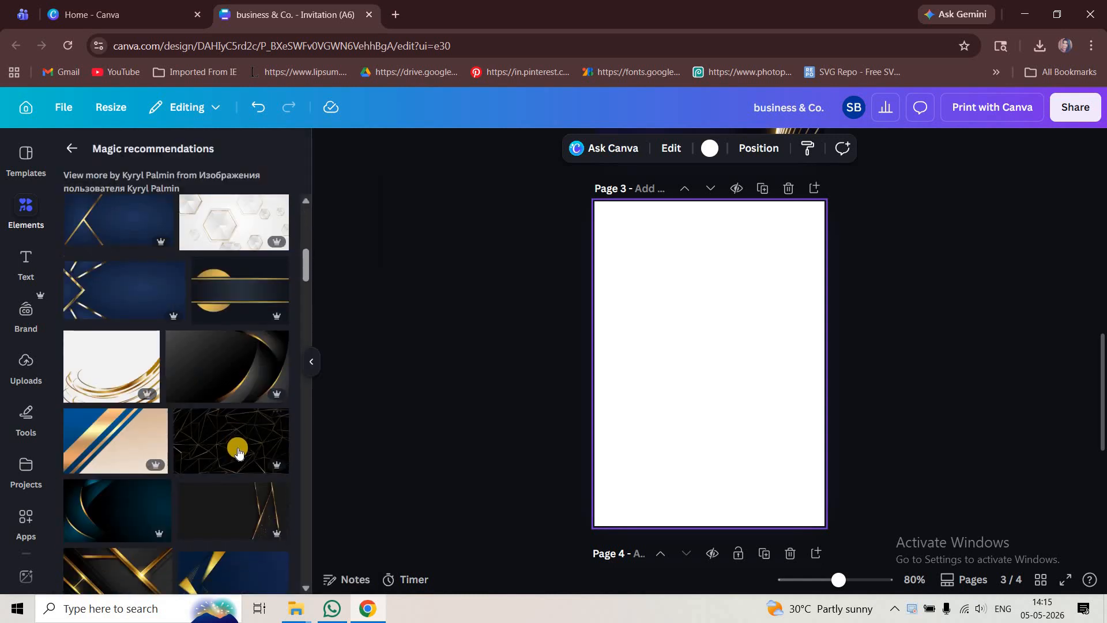
{"action": "scroll", "coordinate": [239, 454], "scroll_direction": "down", "scroll_amount": 6}
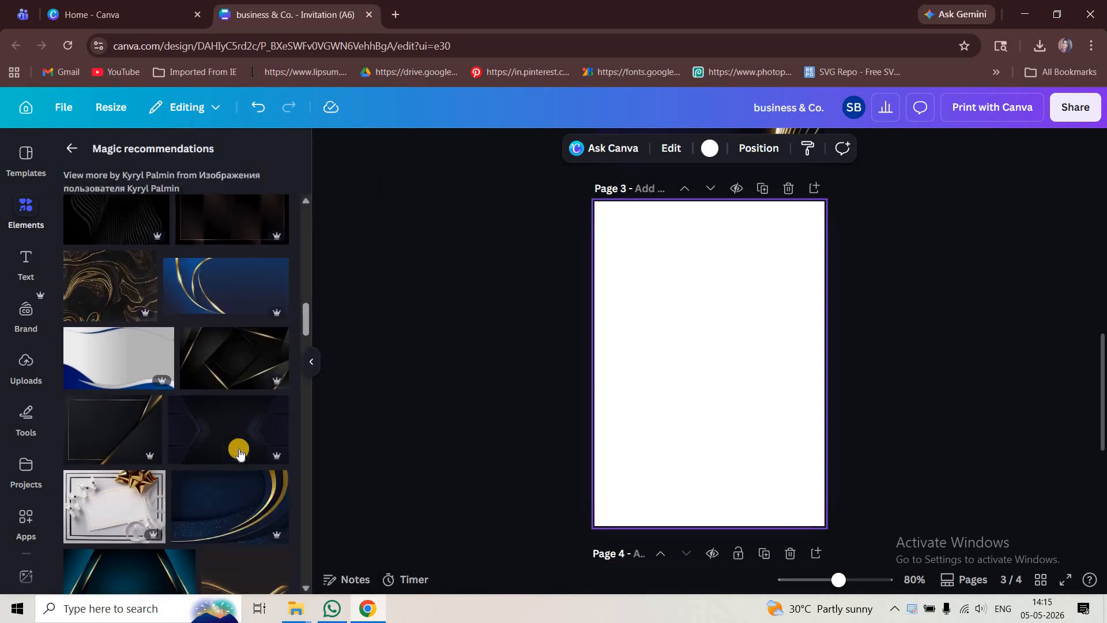
{"action": "scroll", "coordinate": [233, 307], "scroll_direction": "down", "scroll_amount": 8}
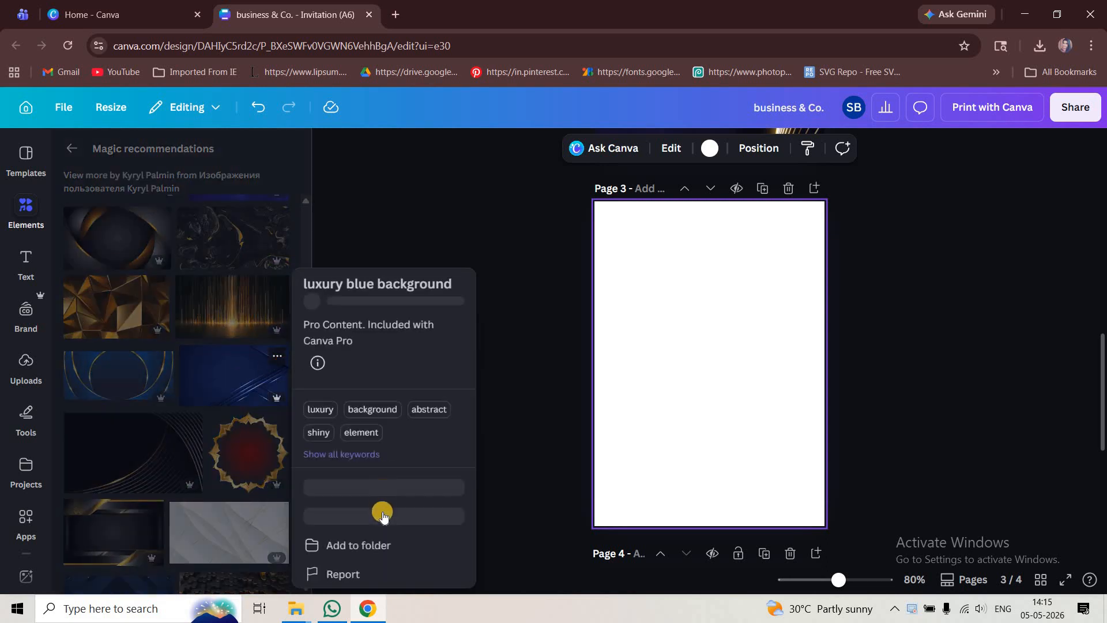
- Add a dark blue background with diagonal light lines to page 3
{"action": "left_click", "coordinate": [239, 394]}
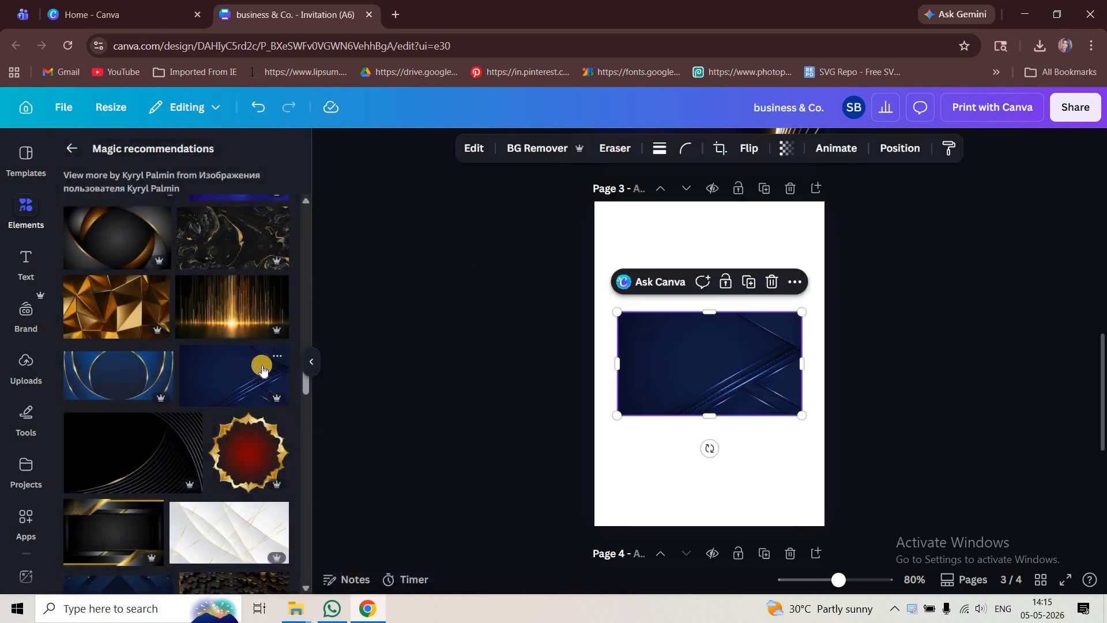
{"action": "scroll", "coordinate": [252, 415], "scroll_direction": "up", "scroll_amount": 10}
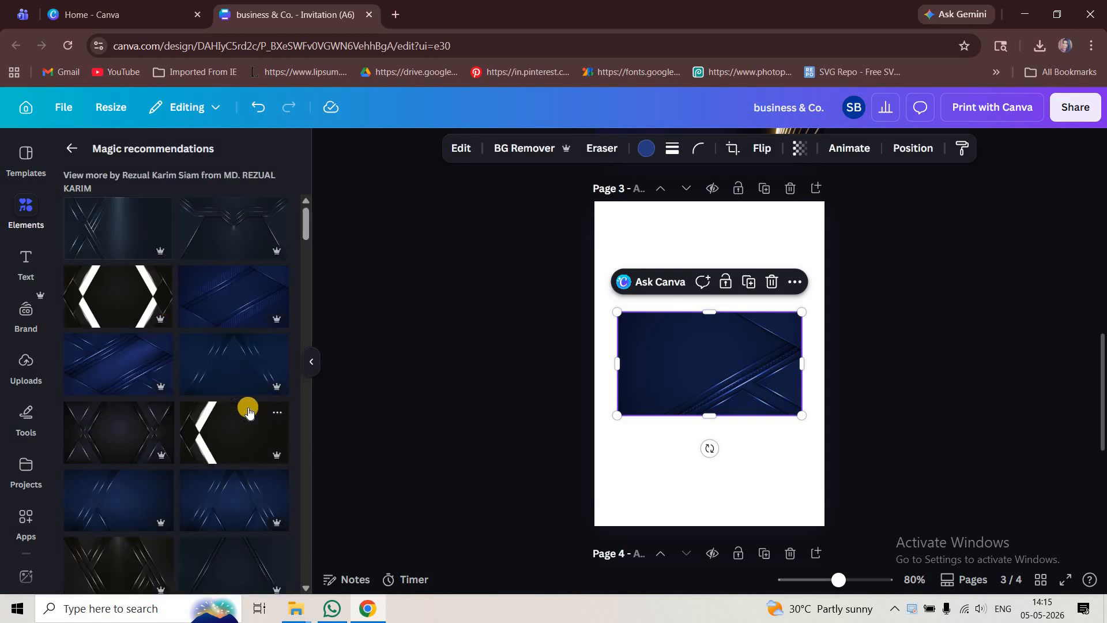
- Add a dark navy background with gold lines to page 3 and move it down
{"action": "left_click", "coordinate": [744, 443]}
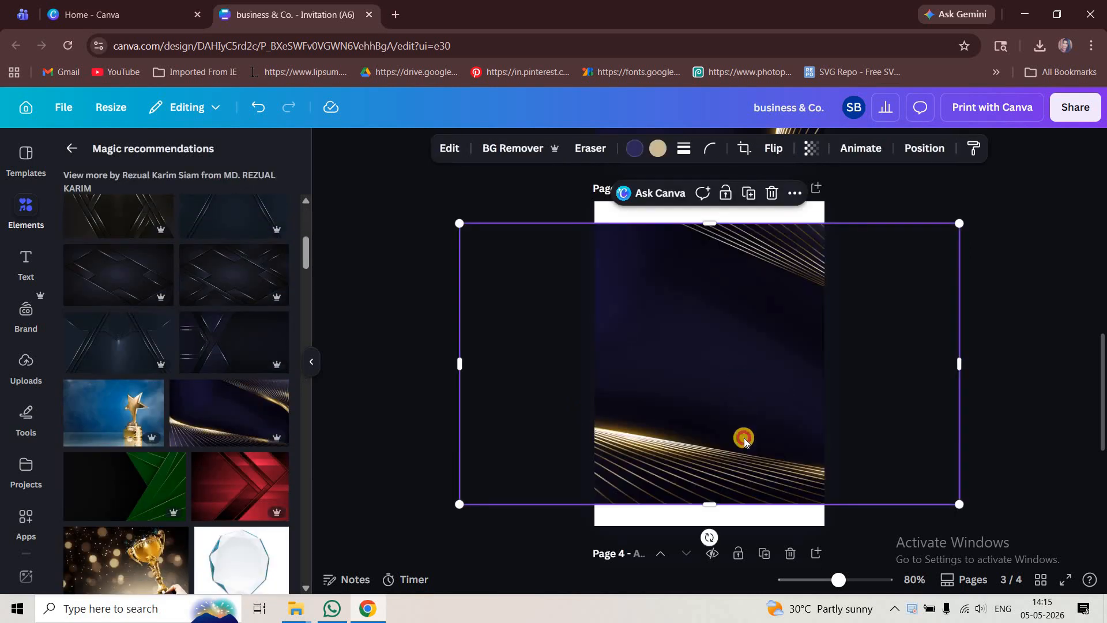
{"action": "left_click_drag", "start_coordinate": [711, 386], "coordinate": [746, 617]}
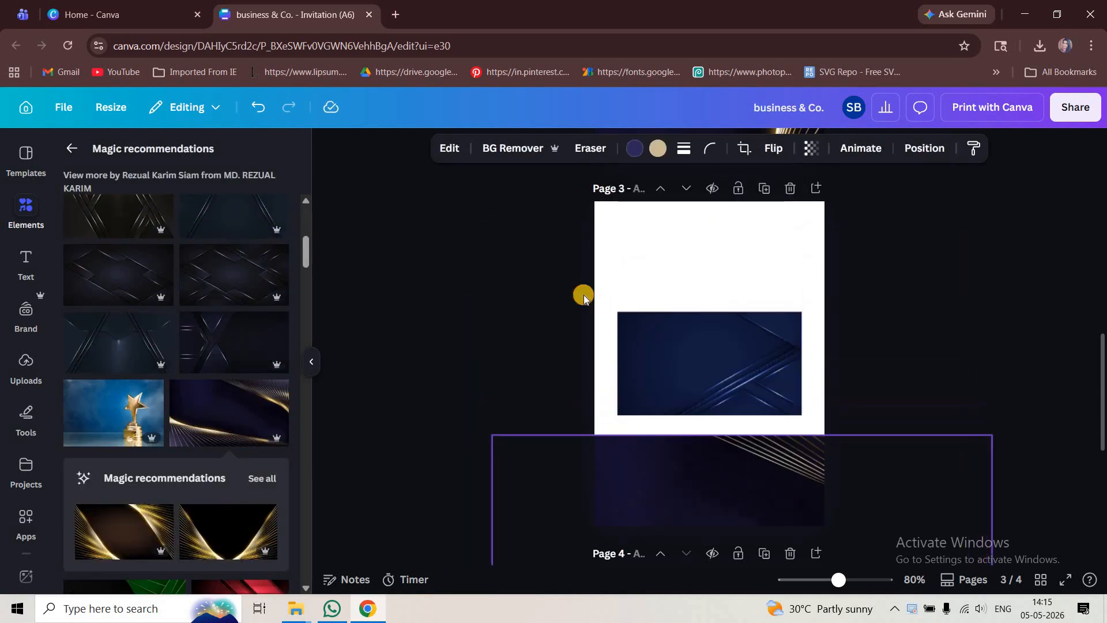
- Delete the blue diagonal-line image and move the gold-lined background back over page 3
{"action": "left_click", "coordinate": [729, 366]}
{"action": "key", "text": "Delete"}
{"action": "left_click_drag", "start_coordinate": [746, 452], "coordinate": [744, 254]}
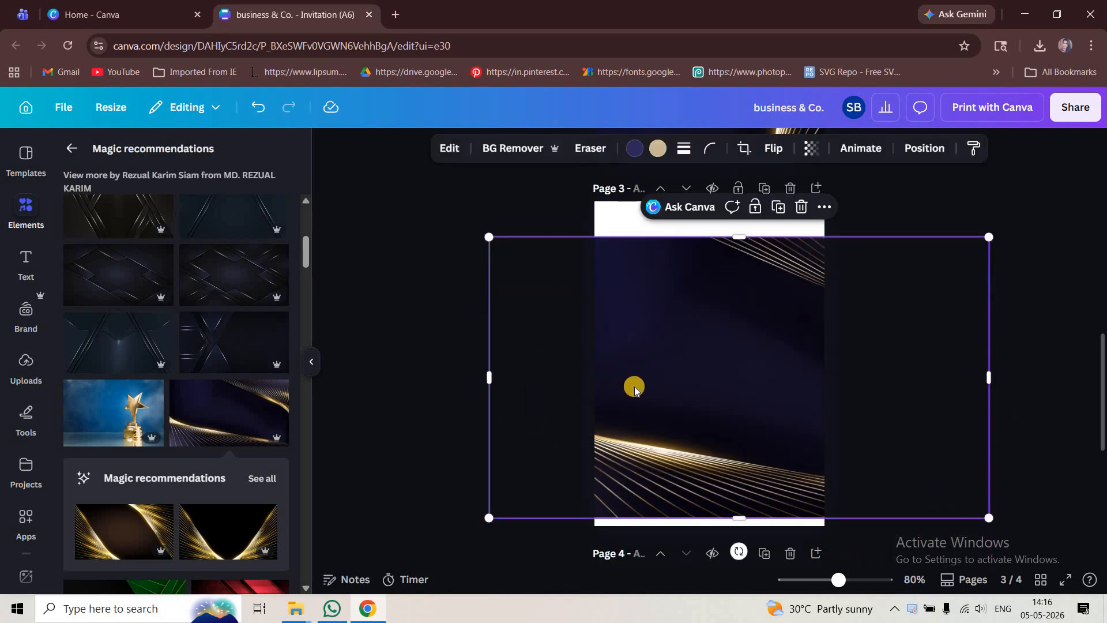
- Rotate the gold-lined background to -90° and resize it to cover page 3
{"action": "scroll", "coordinate": [634, 388], "scroll_direction": "down", "scroll_amount": 5}
{"action": "left_click_drag", "start_coordinate": [812, 479], "coordinate": [821, 375]}
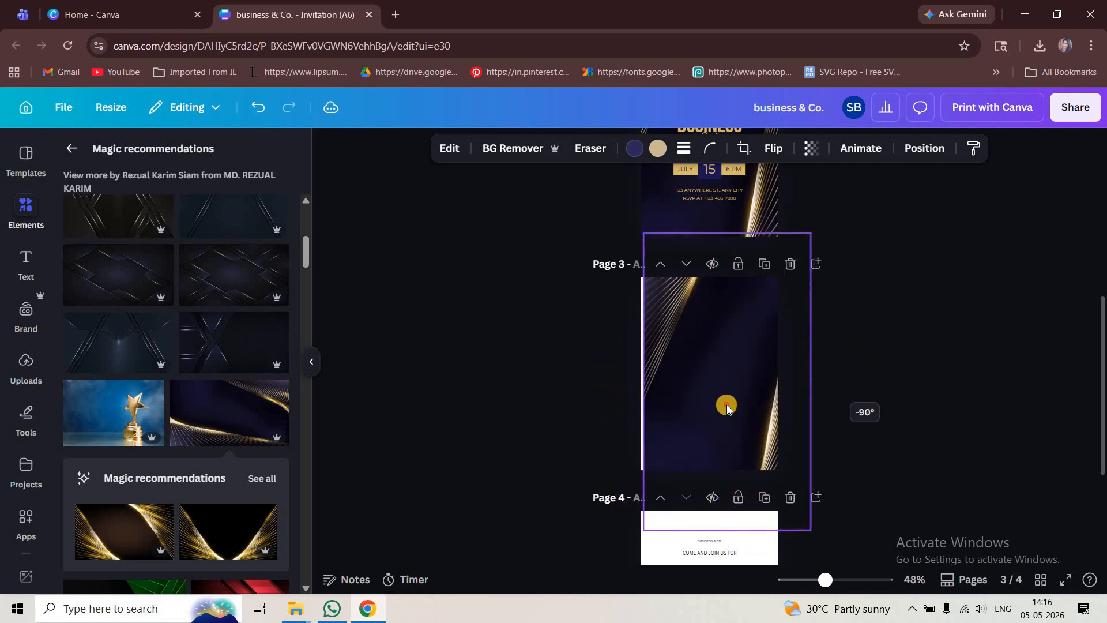
{"action": "left_click_drag", "start_coordinate": [726, 405], "coordinate": [701, 417]}
{"action": "left_click_drag", "start_coordinate": [757, 456], "coordinate": [757, 456]}
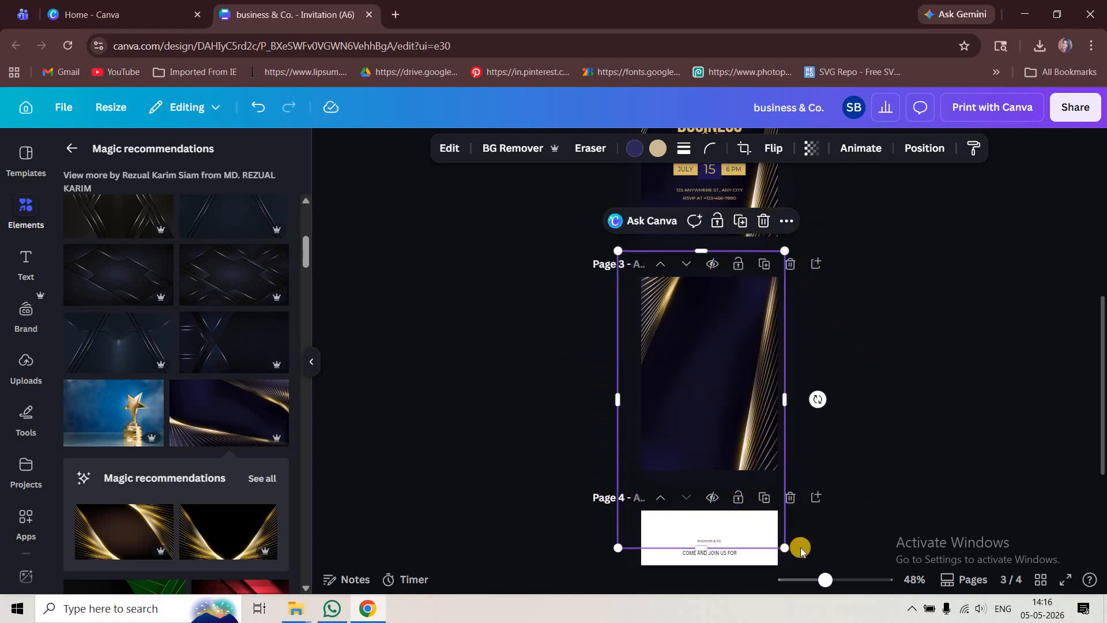
{"action": "left_click_drag", "start_coordinate": [788, 561], "coordinate": [721, 430]}
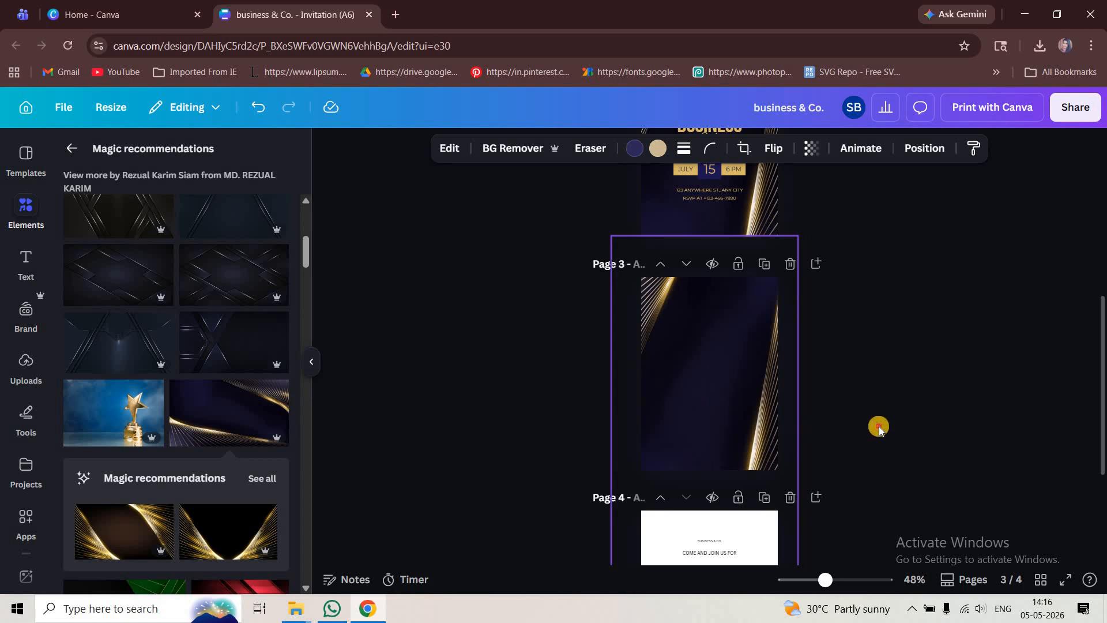
- Adjust the background's left edge so it fits page 3
{"action": "left_click", "coordinate": [903, 375]}
{"action": "scroll", "coordinate": [908, 362], "scroll_direction": "up", "scroll_amount": 3}
{"action": "scroll", "coordinate": [907, 364], "scroll_direction": "down", "scroll_amount": 3}
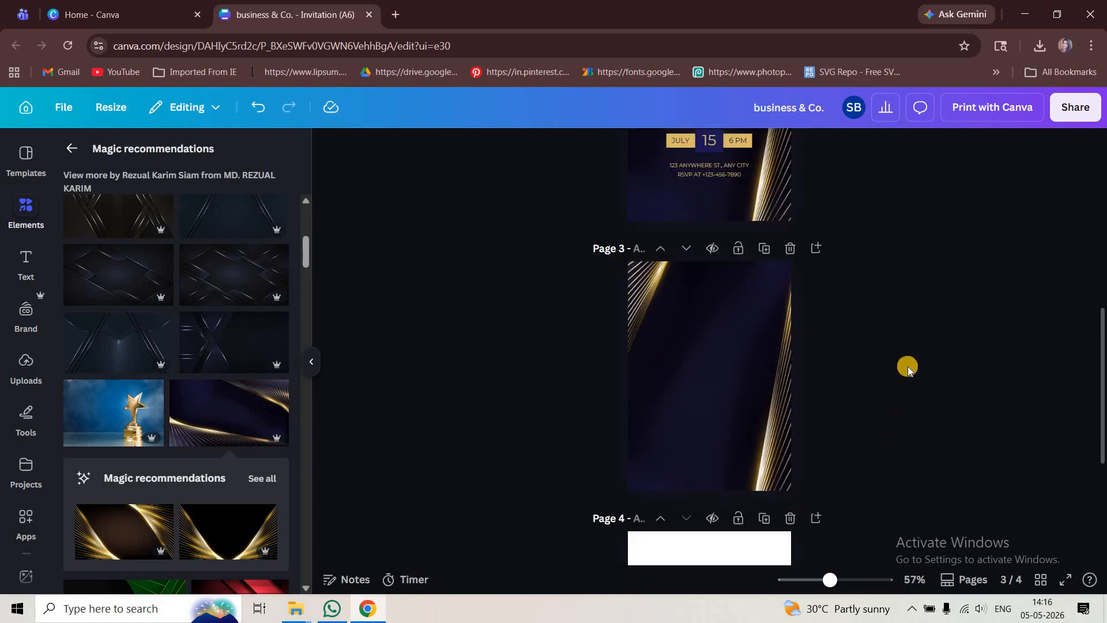
{"action": "scroll", "coordinate": [721, 401], "scroll_direction": "down", "scroll_amount": 2}
{"action": "left_click", "coordinate": [721, 400]}
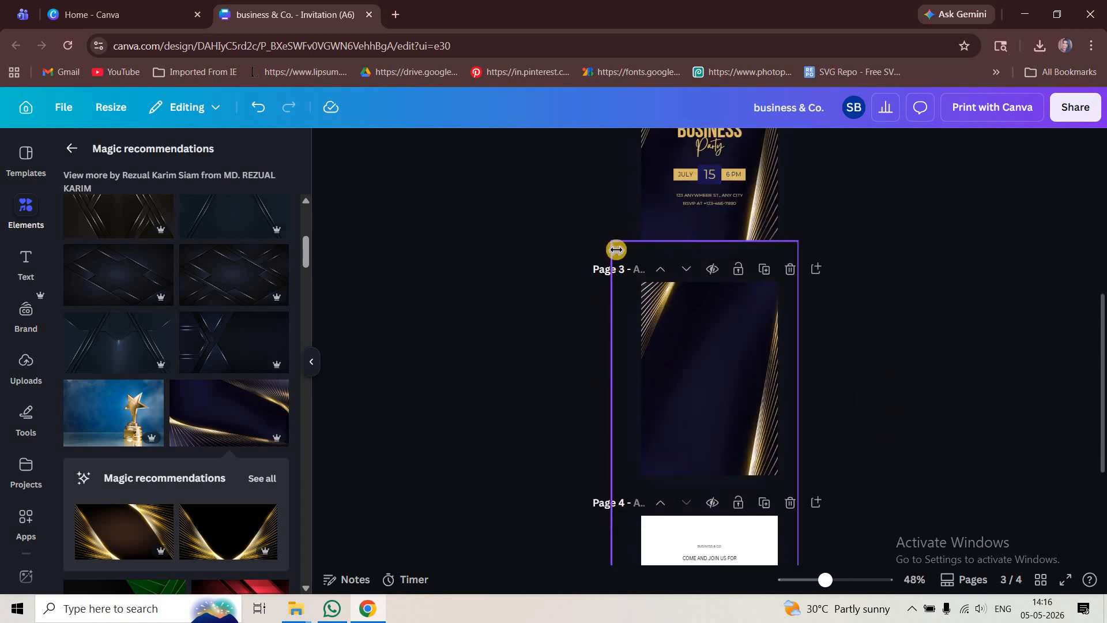
{"action": "left_click_drag", "start_coordinate": [615, 254], "coordinate": [619, 254]}
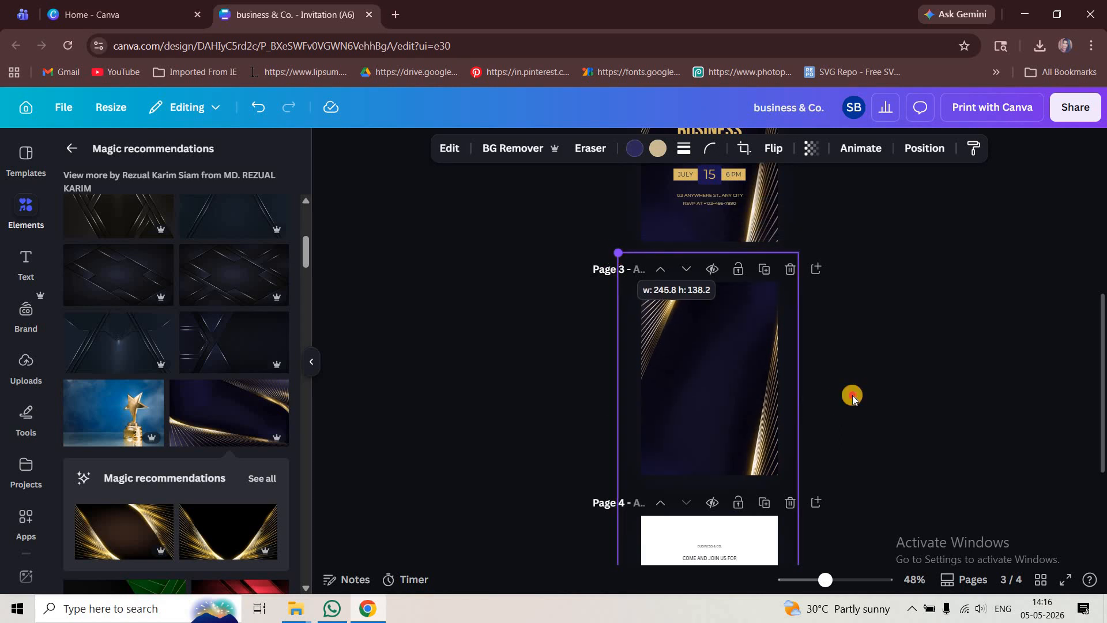
{"action": "left_click", "coordinate": [856, 440]}
- Resize the background from its bottom corner to fit page 3
{"action": "scroll", "coordinate": [856, 439], "scroll_direction": "up", "scroll_amount": 2}
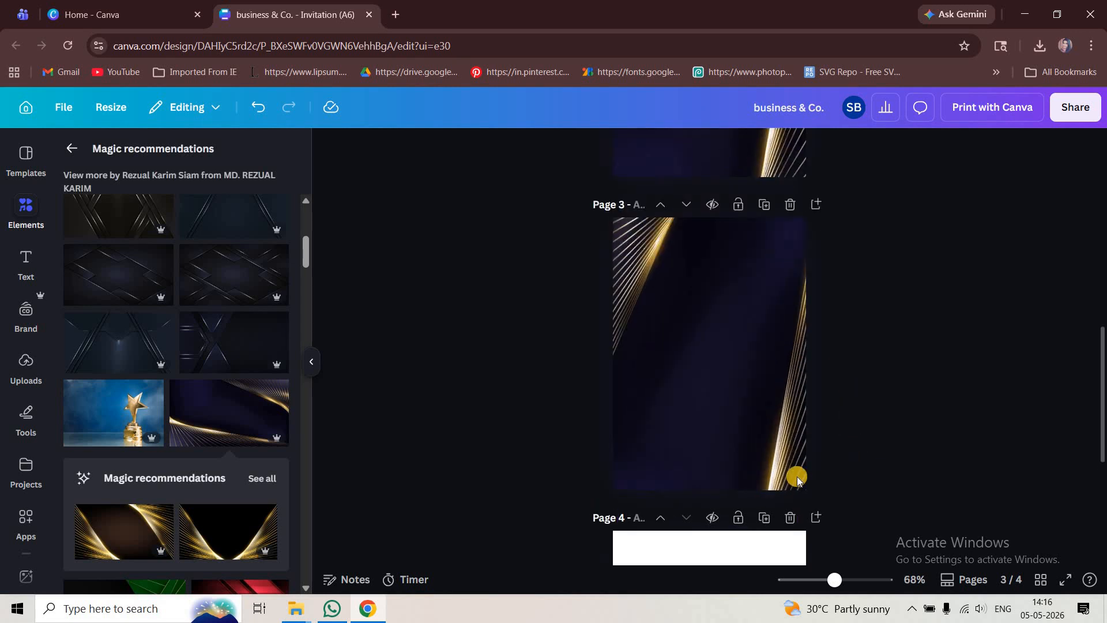
{"action": "left_click", "coordinate": [825, 510]}
{"action": "scroll", "coordinate": [835, 558], "scroll_direction": "down", "scroll_amount": 1}
{"action": "left_click_drag", "start_coordinate": [835, 558], "coordinate": [828, 544]}
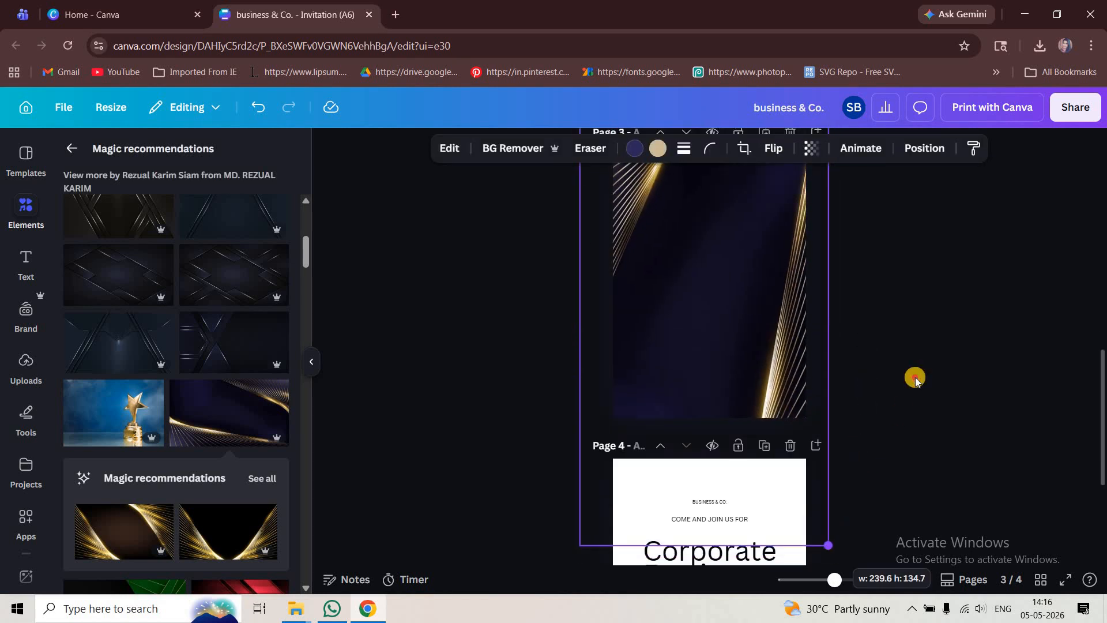
{"action": "left_click", "coordinate": [955, 304]}
{"action": "scroll", "coordinate": [978, 362], "scroll_direction": "up", "scroll_amount": 1}
{"action": "scroll", "coordinate": [979, 362], "scroll_direction": "up", "scroll_amount": 1}
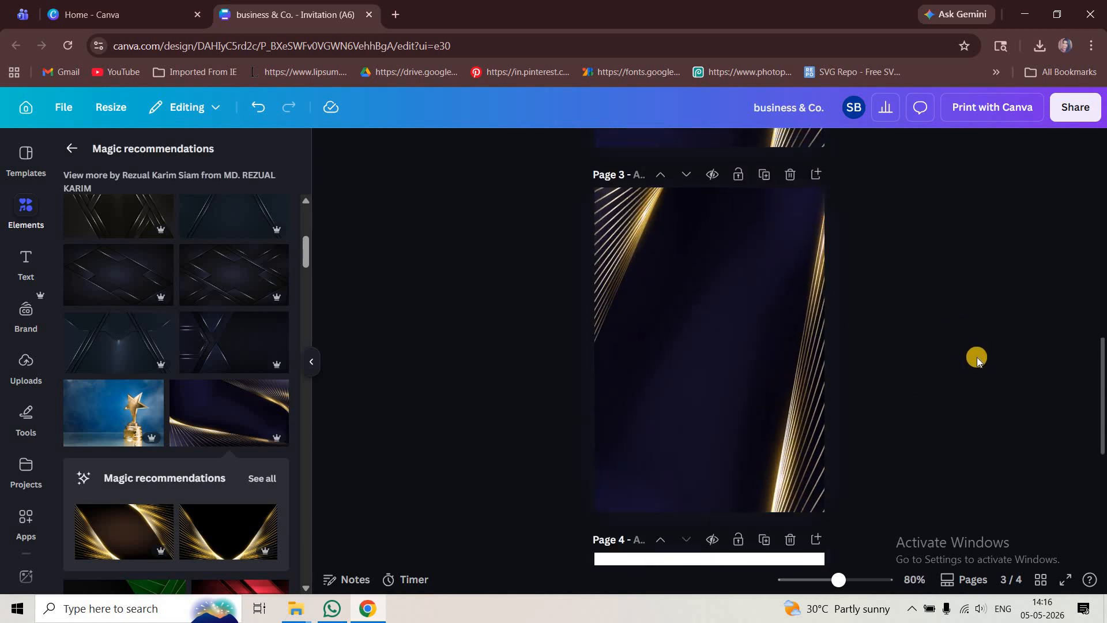
{"action": "scroll", "coordinate": [916, 459], "scroll_direction": "down", "scroll_amount": 1}
{"action": "scroll", "coordinate": [661, 373], "scroll_direction": "down", "scroll_amount": 3}
{"action": "left_click_drag", "start_coordinate": [656, 341], "coordinate": [928, 361]}
{"action": "left_click", "coordinate": [928, 362]}
{"action": "scroll", "coordinate": [836, 288], "scroll_direction": "up", "scroll_amount": 3}
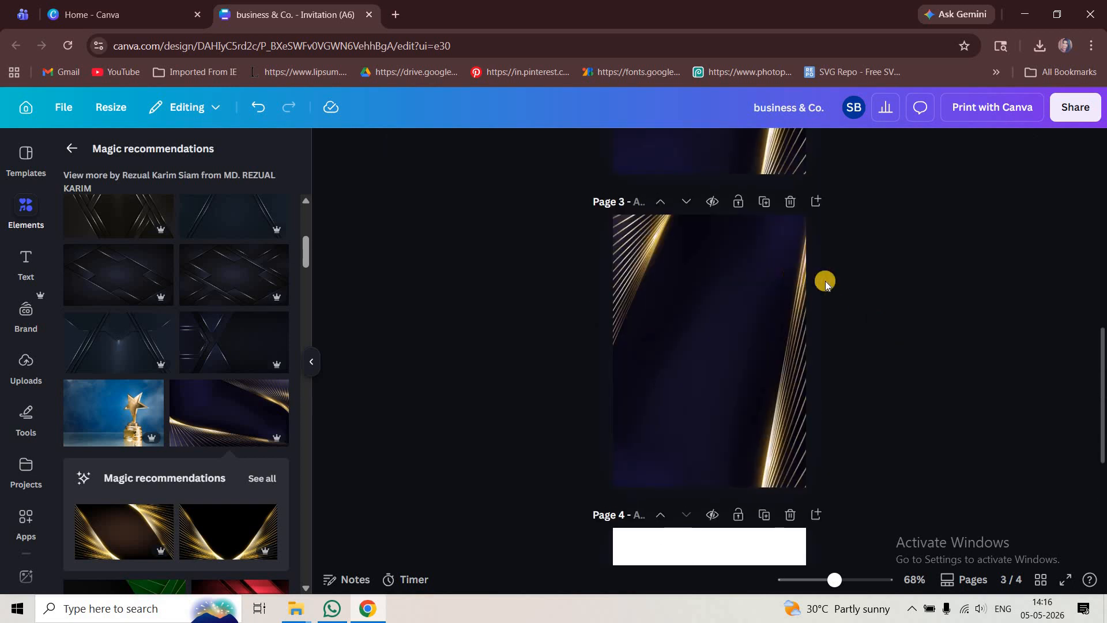
{"action": "scroll", "coordinate": [831, 285], "scroll_direction": "up", "scroll_amount": 3}
- Paste the BUSINESS & CO. text onto page 3 and set its font to Montserrat
{"action": "key", "text": "ctrl+v"}
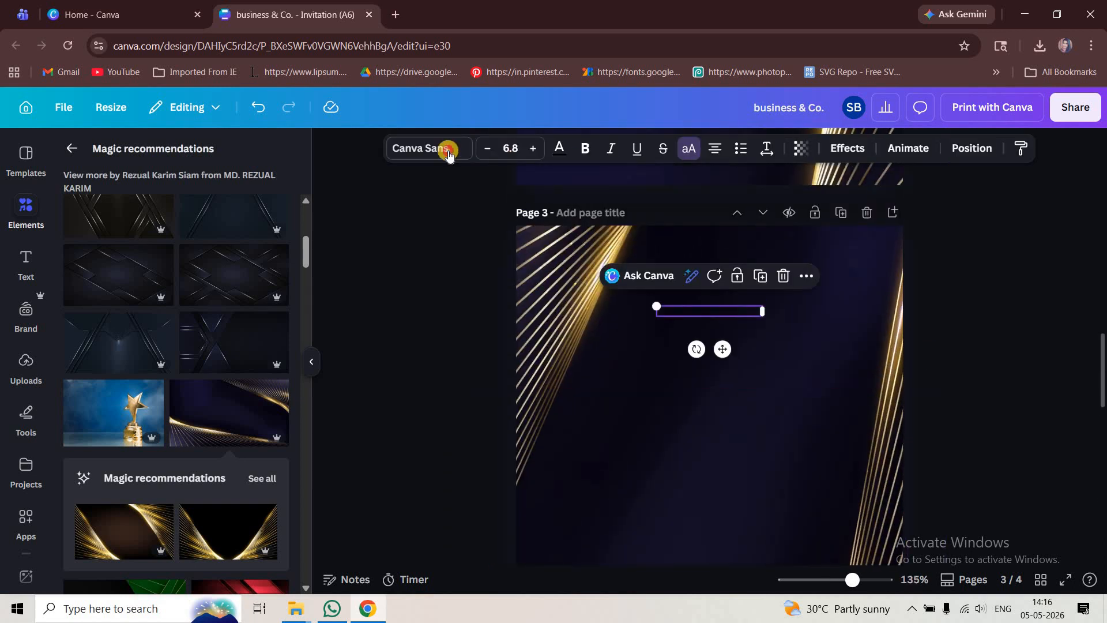
{"action": "left_click", "coordinate": [448, 148]}
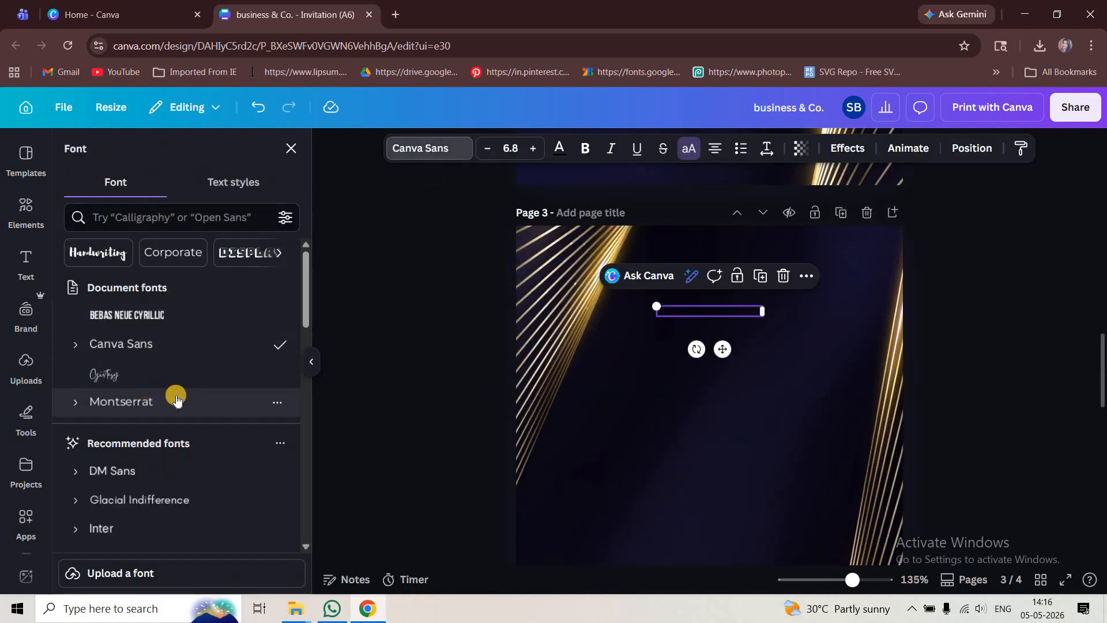
{"action": "left_click", "coordinate": [173, 402]}
- Set the text colour to the gold document colour #DCBB69
{"action": "left_click", "coordinate": [552, 151]}
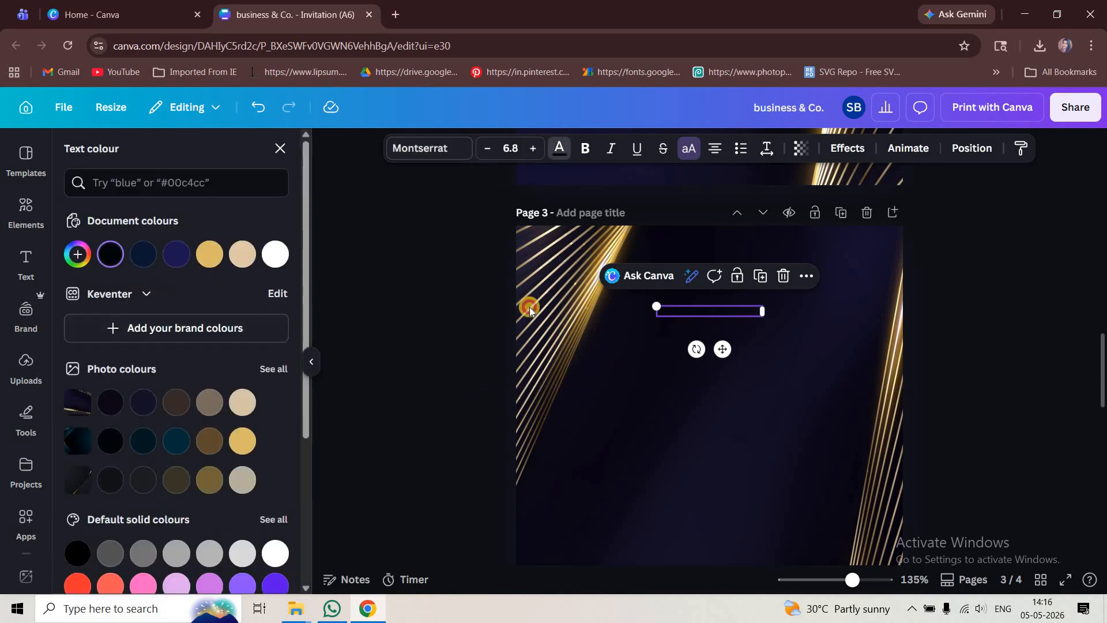
{"action": "left_click", "coordinate": [209, 255]}
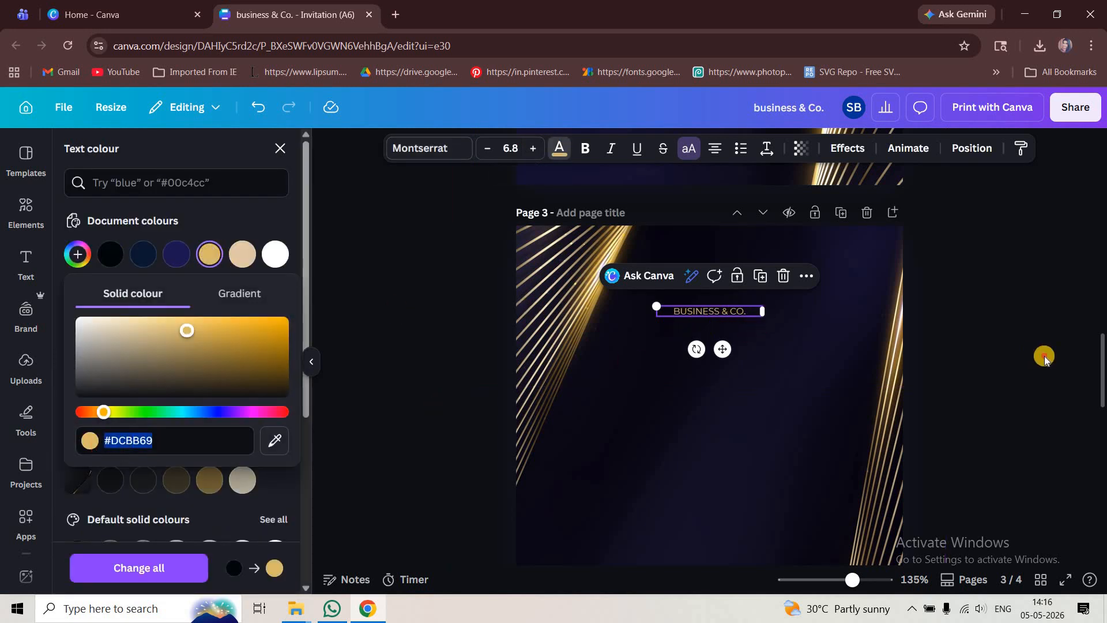
- Search the elements for "logo" and show the graphics results
{"action": "left_click", "coordinate": [26, 213]}
{"action": "left_click", "coordinate": [72, 148]}
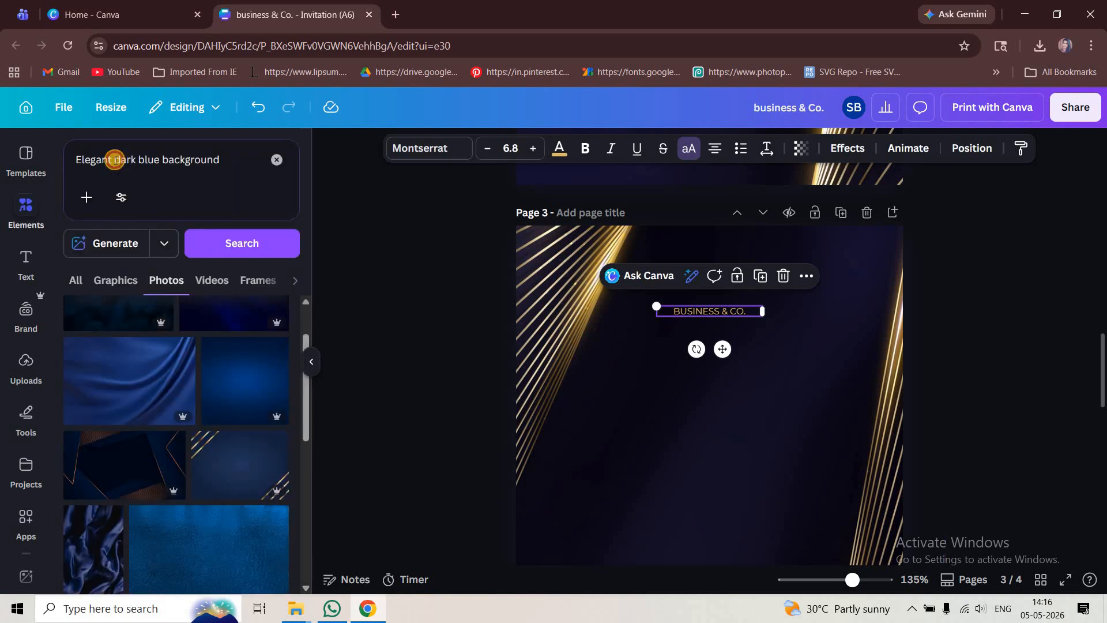
{"action": "left_click", "coordinate": [115, 160]}
{"action": "key", "text": "ctrl+a"}
{"action": "type", "text": "logo"}
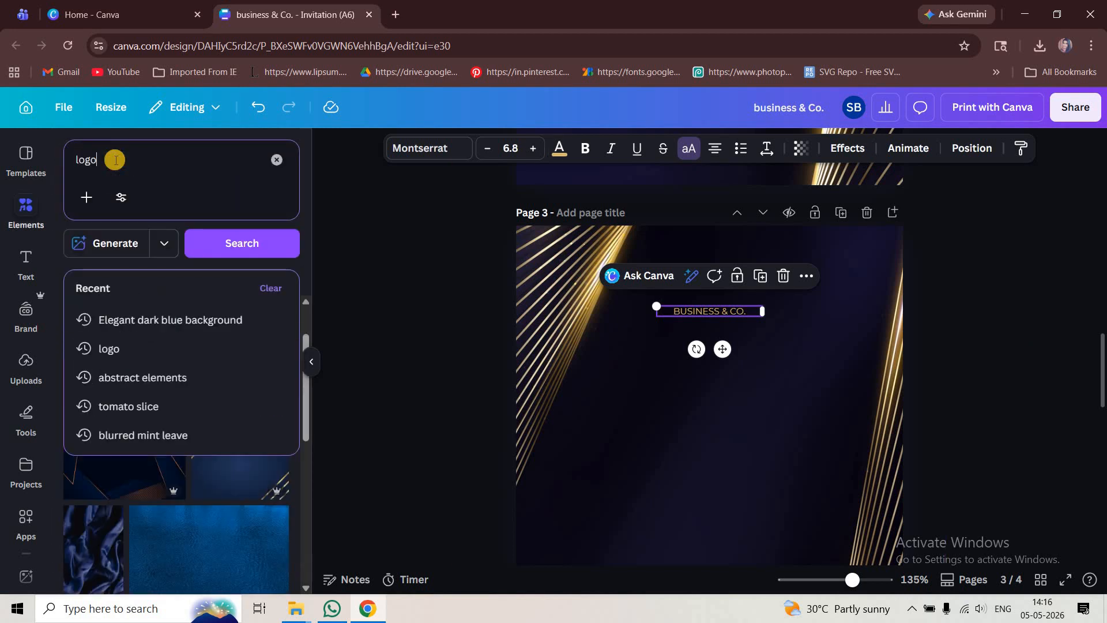
{"action": "key", "text": "Return"}
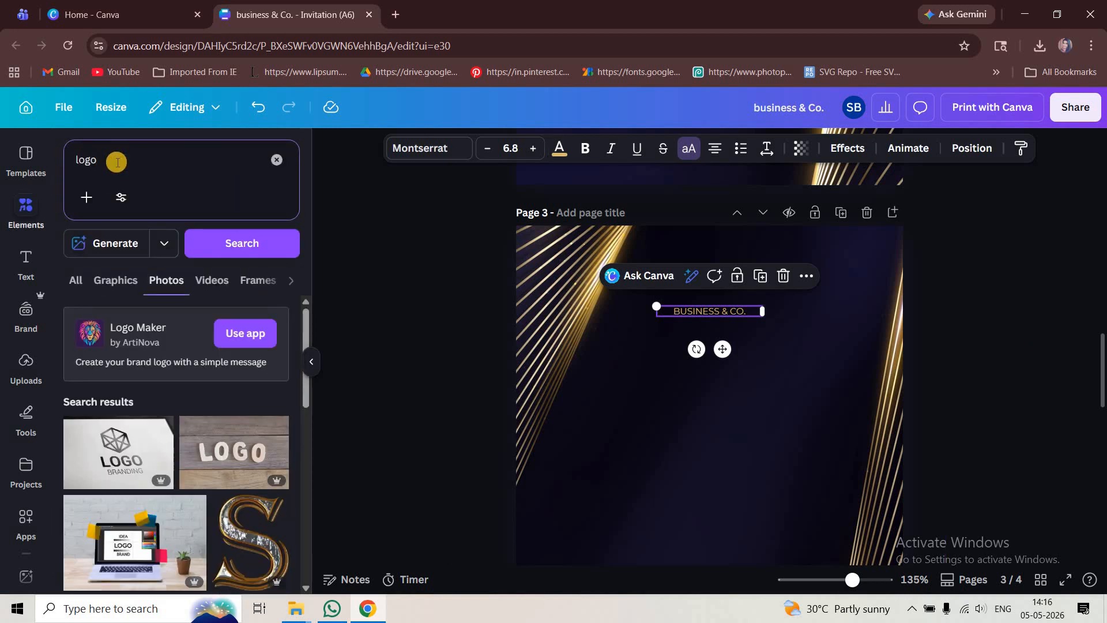
{"action": "left_click", "coordinate": [111, 294]}
- Add the gold leaf logo graphic centred above the BUSINESS & CO. text
{"action": "left_click_drag", "start_coordinate": [106, 460], "coordinate": [716, 289]}
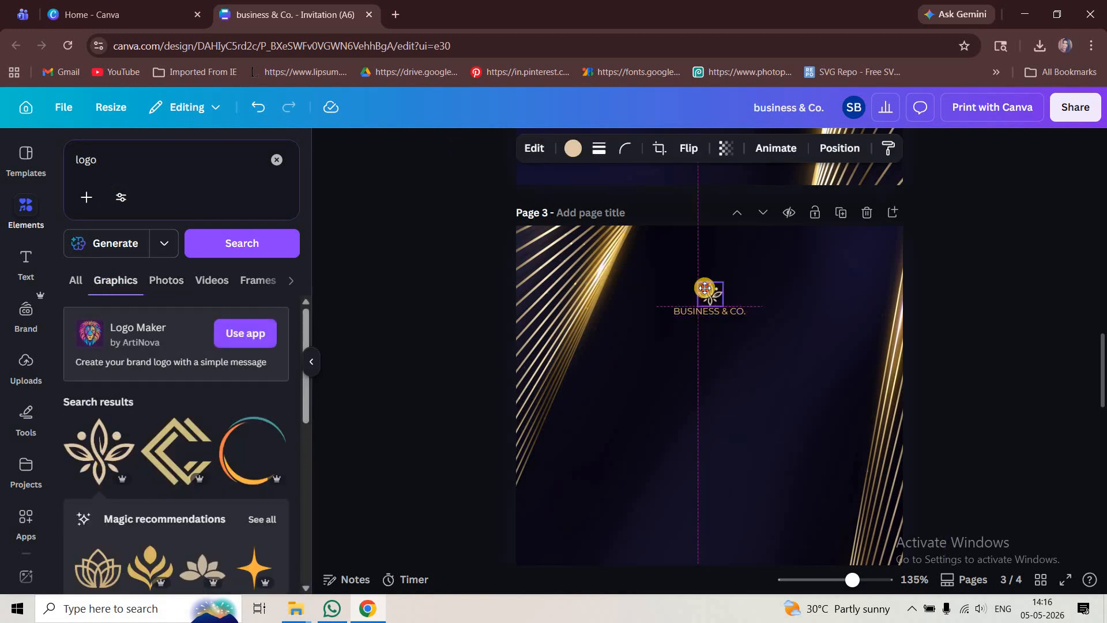
{"action": "left_click_drag", "start_coordinate": [695, 273], "coordinate": [696, 272]}
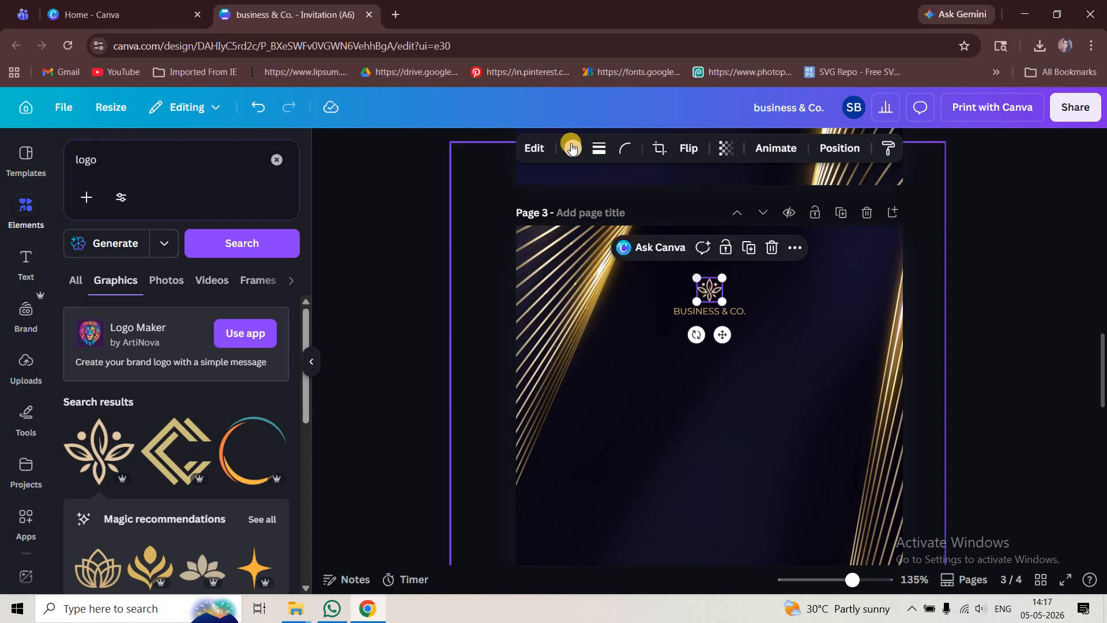
- Inspect the logo's colour options and zoom in on the logo and company name
{"action": "left_click", "coordinate": [573, 148]}
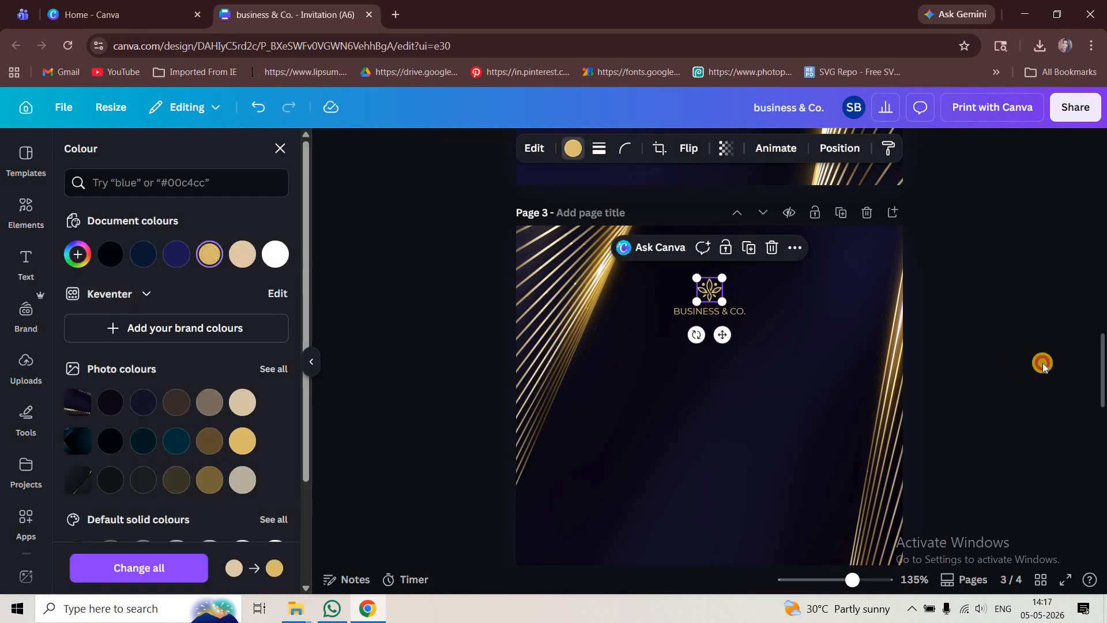
{"action": "left_click", "coordinate": [997, 351]}
{"action": "scroll", "coordinate": [725, 328], "scroll_direction": "down", "scroll_amount": 2}
{"action": "scroll", "coordinate": [725, 328], "scroll_direction": "up", "scroll_amount": 5}
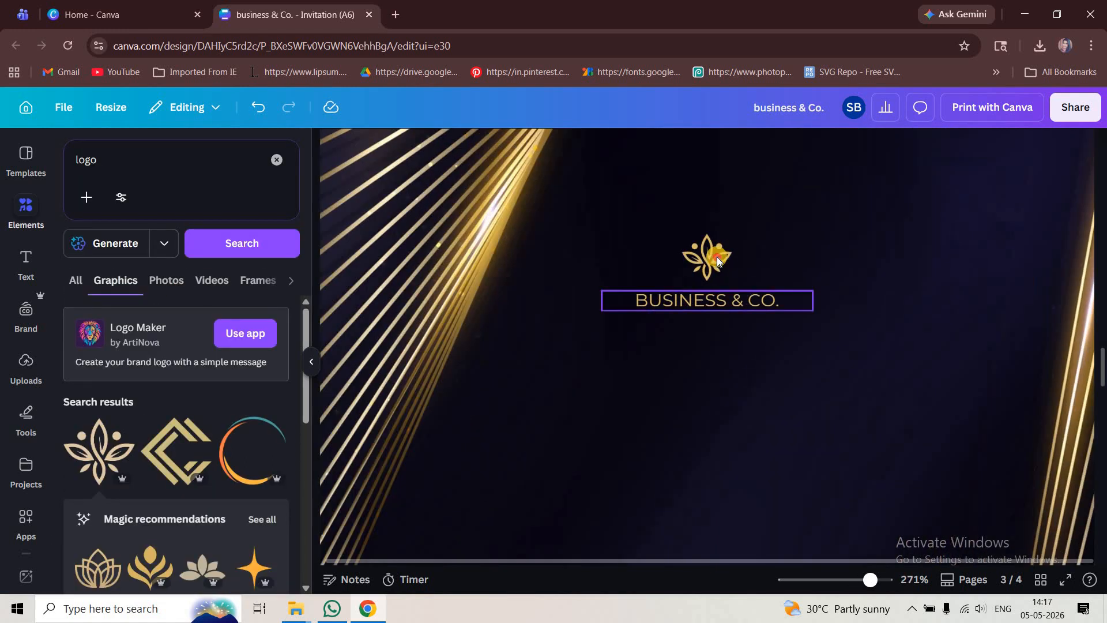
{"action": "left_click", "coordinate": [717, 262]}
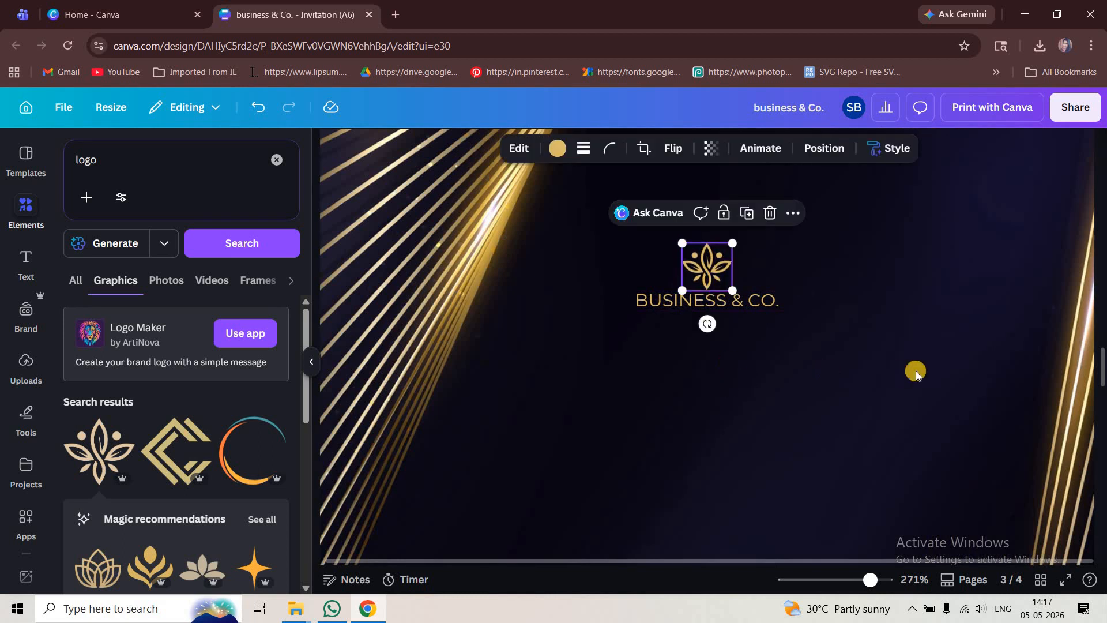
- Copy the COME AND JOIN US FOR and Corporate Business Party texts from page 4 and paste them onto page 3
{"action": "scroll", "coordinate": [976, 388], "scroll_direction": "down", "scroll_amount": 4}
{"action": "left_click", "coordinate": [970, 390]}
{"action": "scroll", "coordinate": [970, 396], "scroll_direction": "down", "scroll_amount": 3}
{"action": "scroll", "coordinate": [971, 397], "scroll_direction": "down", "scroll_amount": 5}
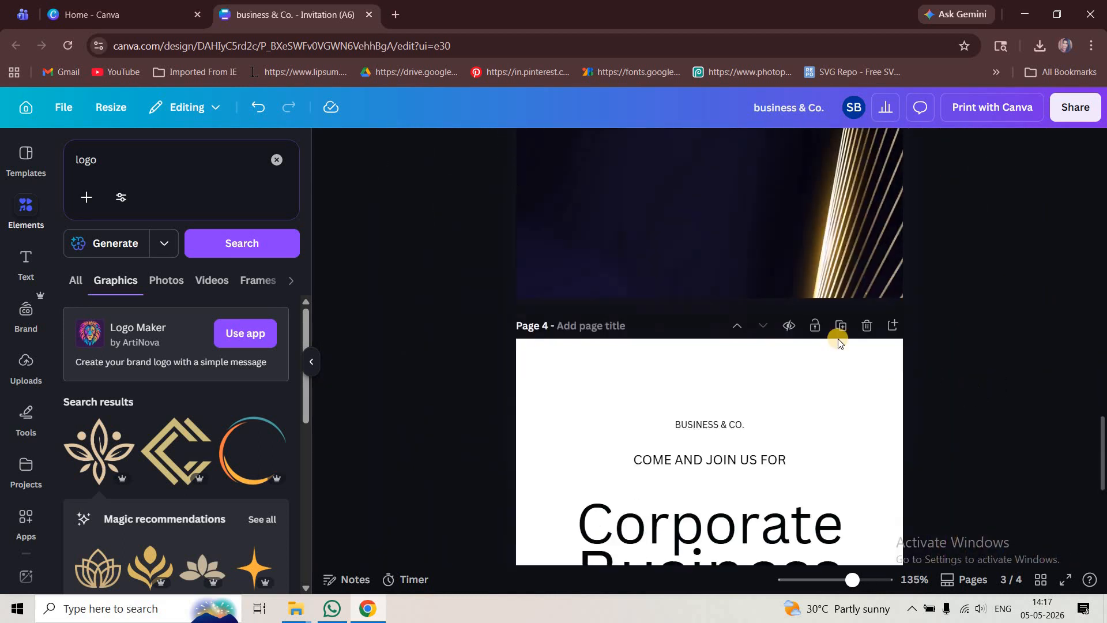
{"action": "left_click", "coordinate": [737, 242]}
{"action": "left_click", "coordinate": [737, 324], "text": "shift"}
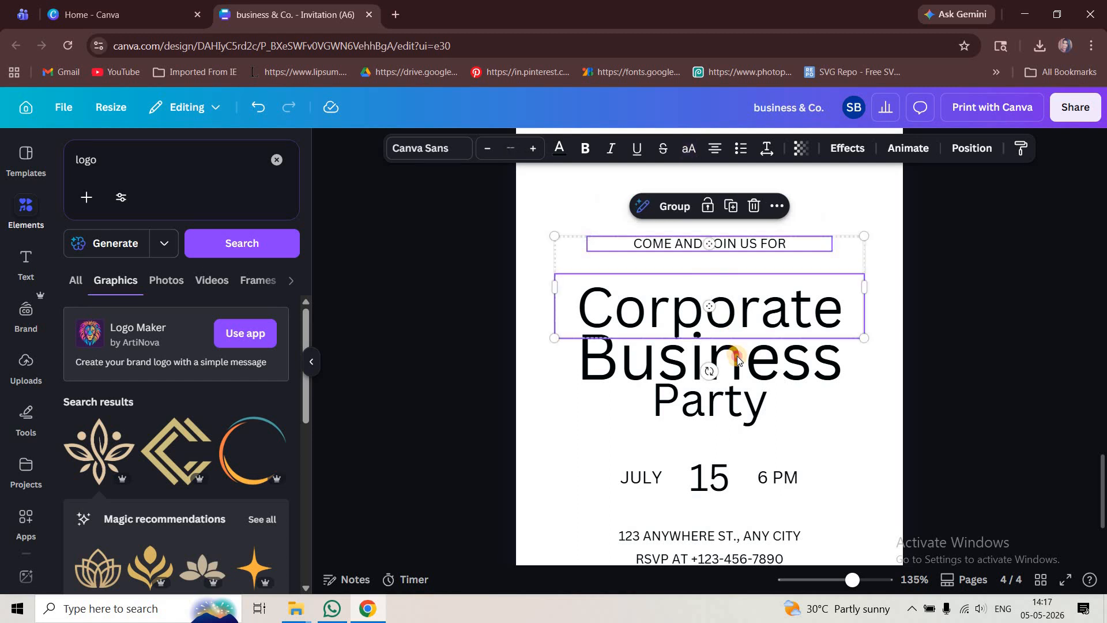
{"action": "left_click", "coordinate": [738, 355], "text": "shift"}
{"action": "left_click", "coordinate": [738, 406], "text": "shift"}
{"action": "scroll", "coordinate": [736, 435], "scroll_direction": "up", "scroll_amount": 5}
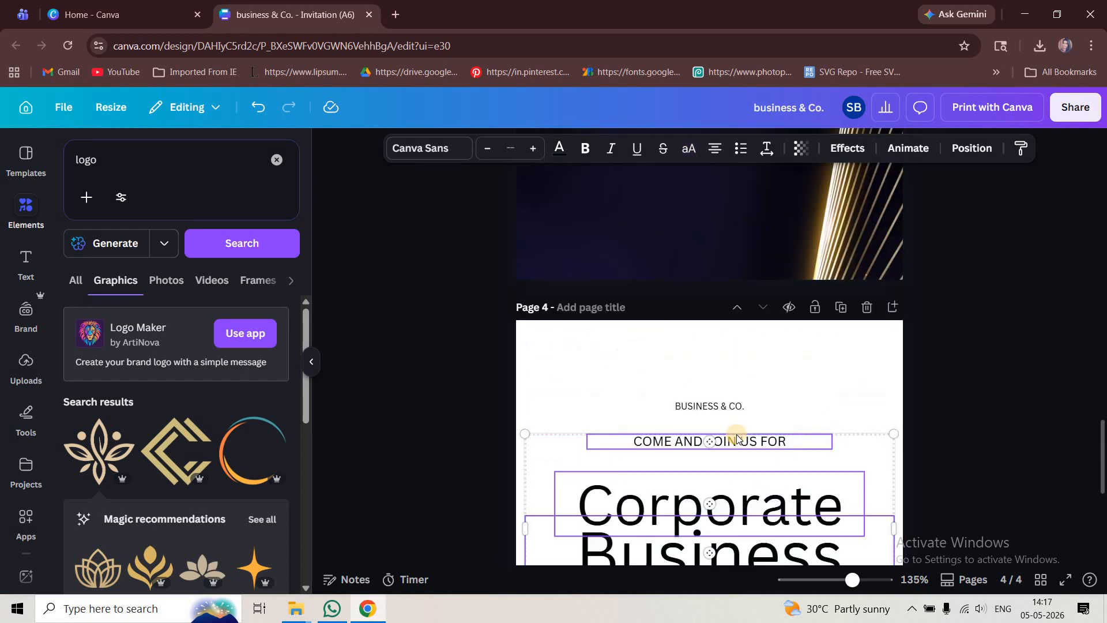
{"action": "key", "text": "ctrl+v"}
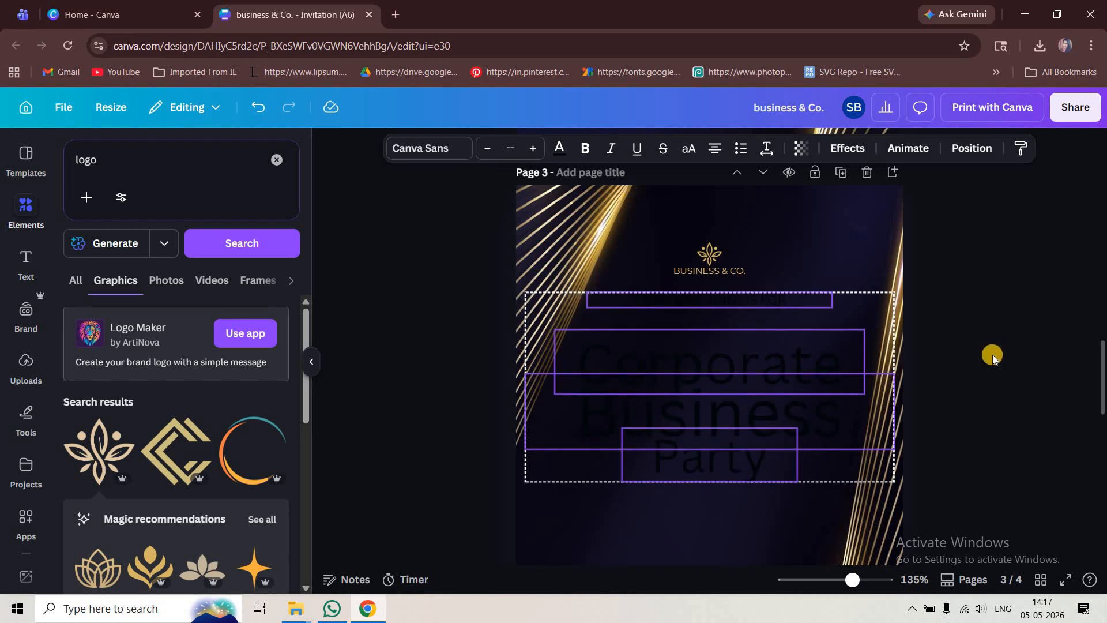
- Colour the pasted text with the gold document colour
{"action": "left_click", "coordinate": [217, 257]}
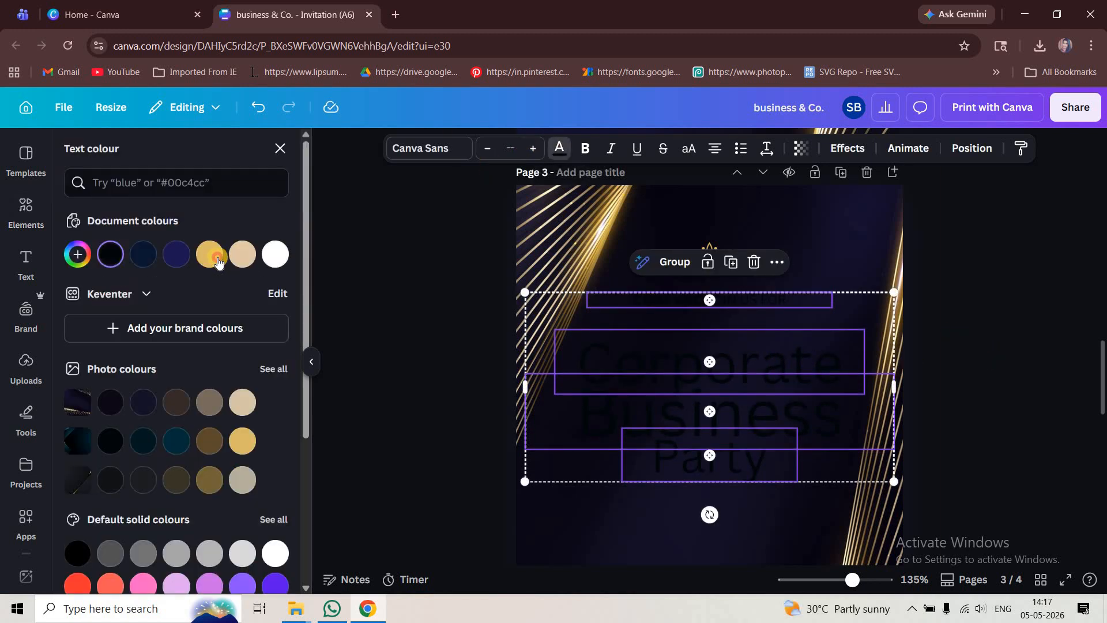
{"action": "left_click", "coordinate": [978, 359]}
- Set the COME AND JOIN US FOR line's font to Montserrat
{"action": "left_click", "coordinate": [719, 296]}
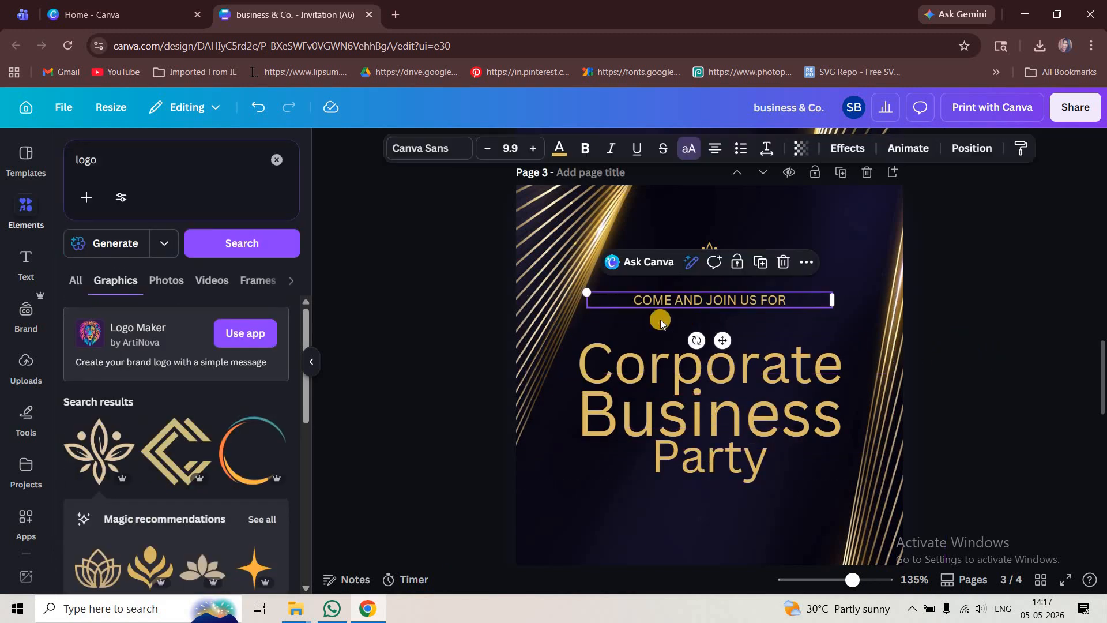
{"action": "left_click", "coordinate": [455, 157]}
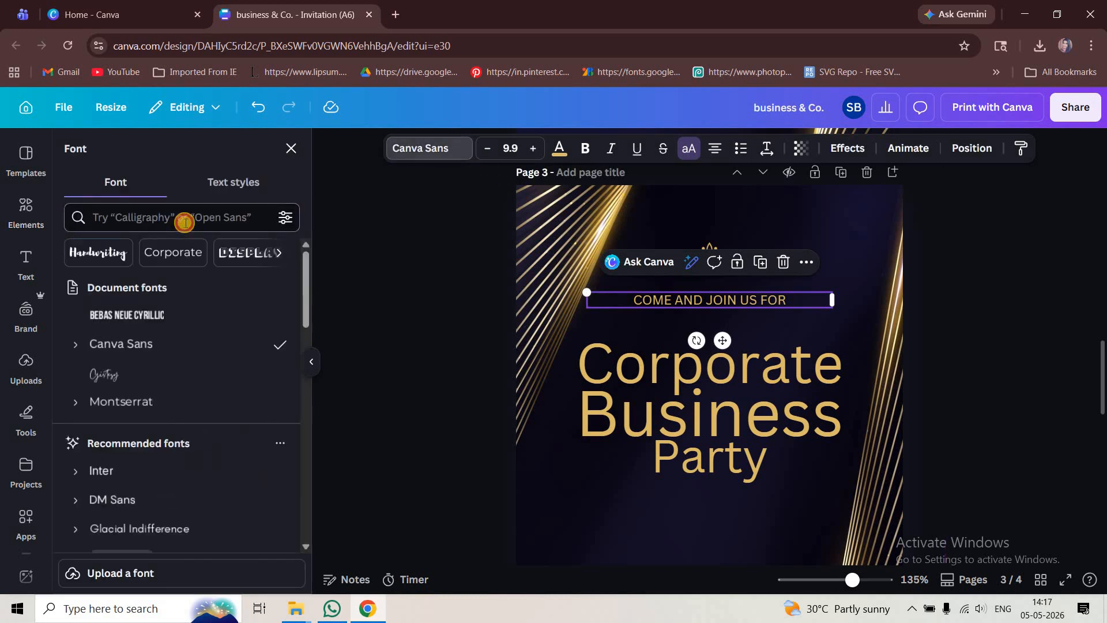
{"action": "left_click", "coordinate": [191, 223]}
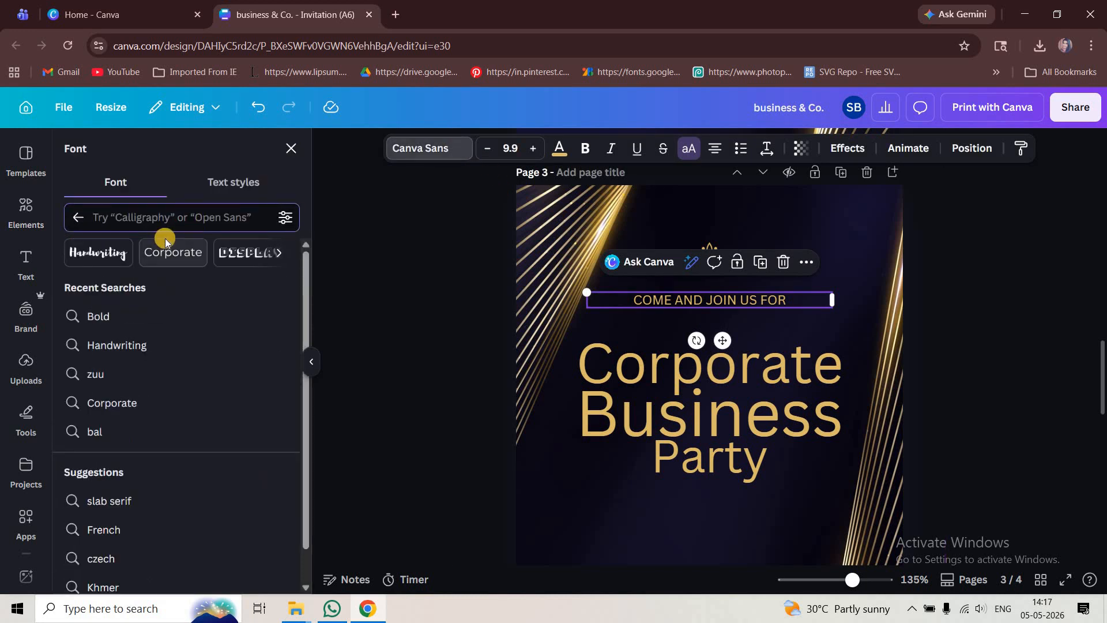
{"action": "type", "text": "mo"}
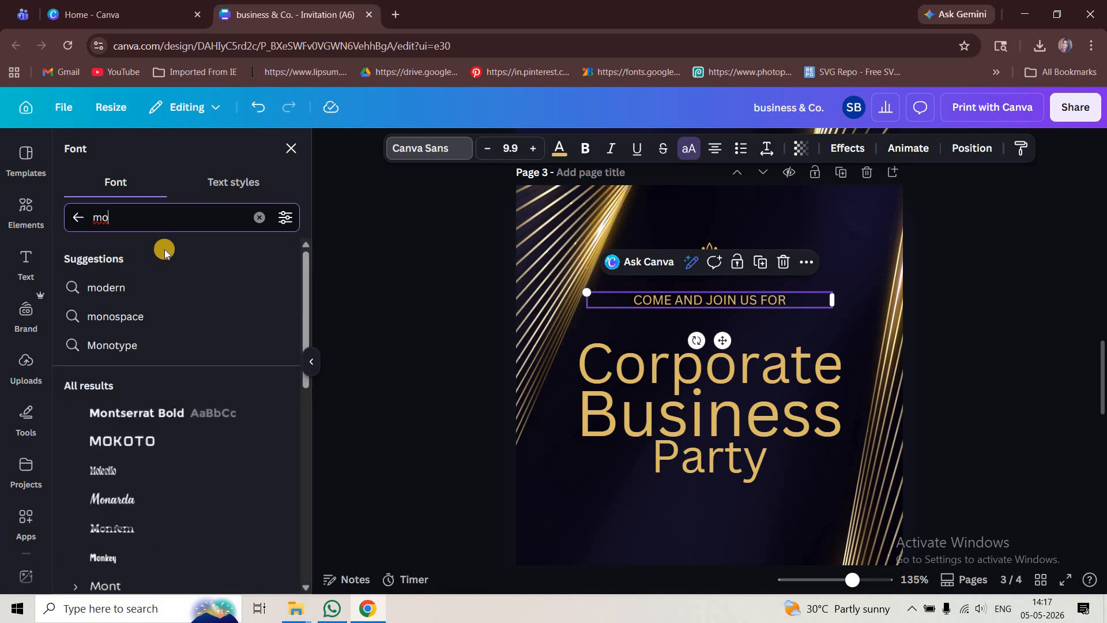
{"action": "type", "text": "nt"}
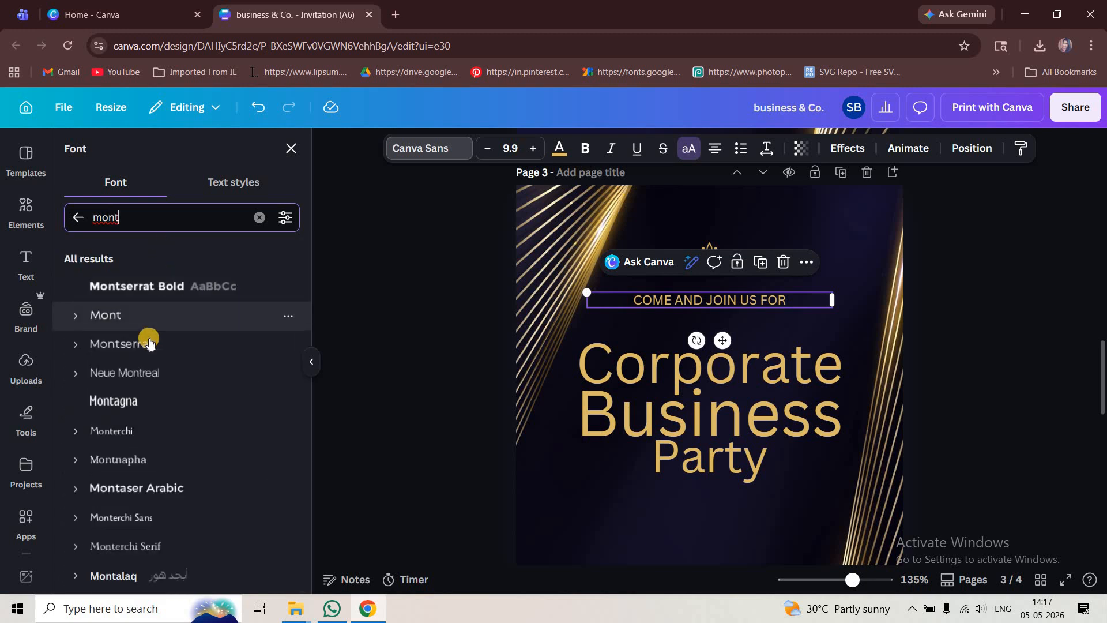
{"action": "left_click", "coordinate": [144, 344]}
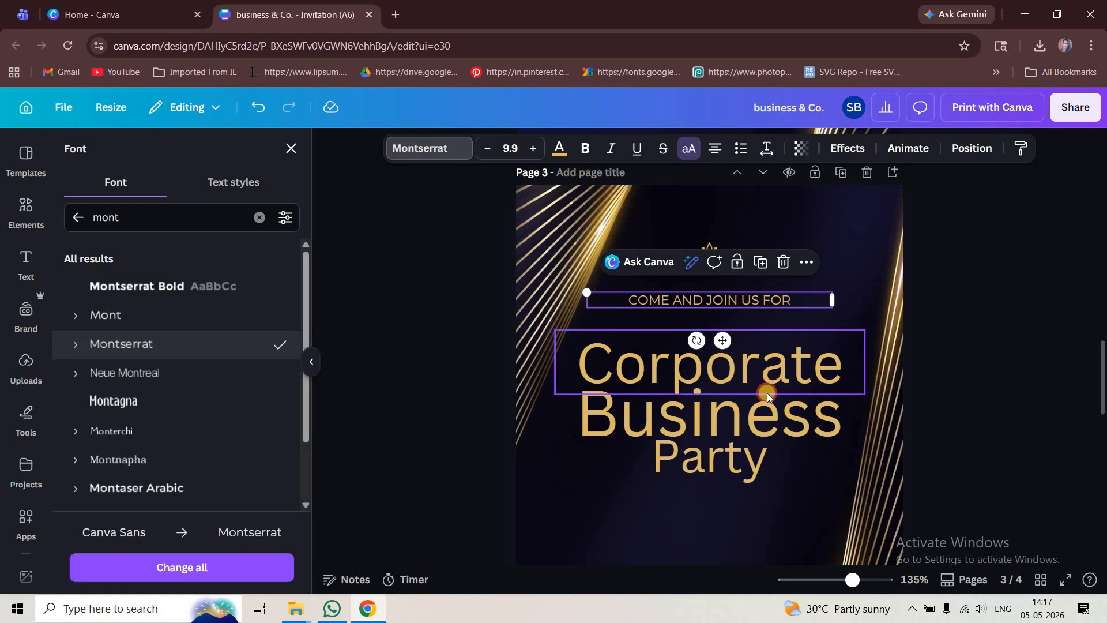
- Set the Corporate Business heading's font to Bebas Neue
{"action": "left_click", "coordinate": [767, 398]}
{"action": "left_click", "coordinate": [127, 225]}
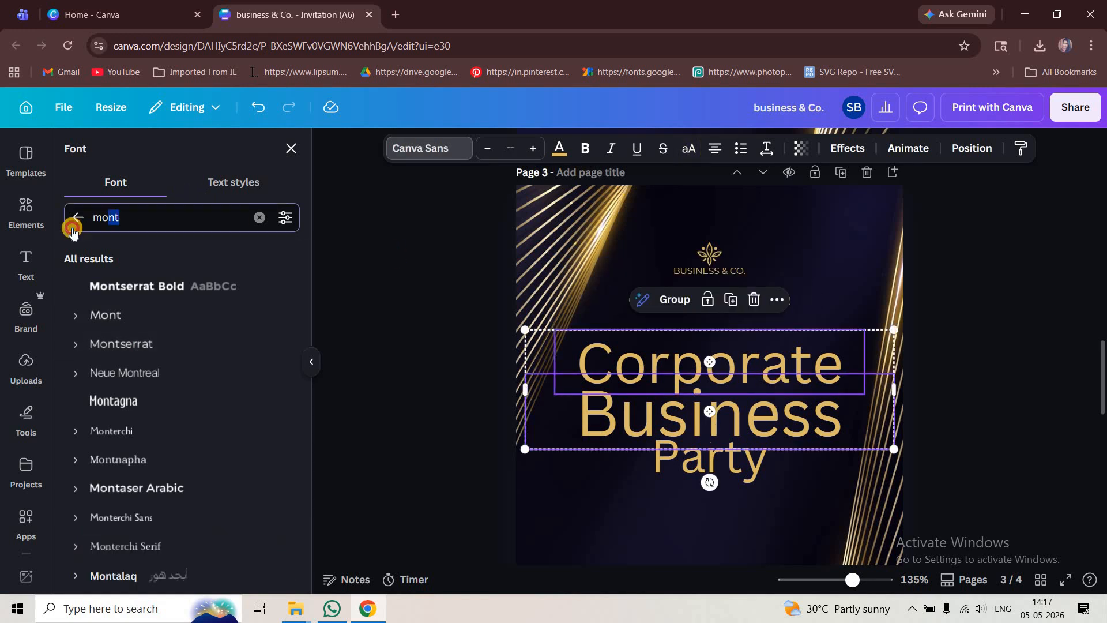
{"action": "type", "text": "bebas"}
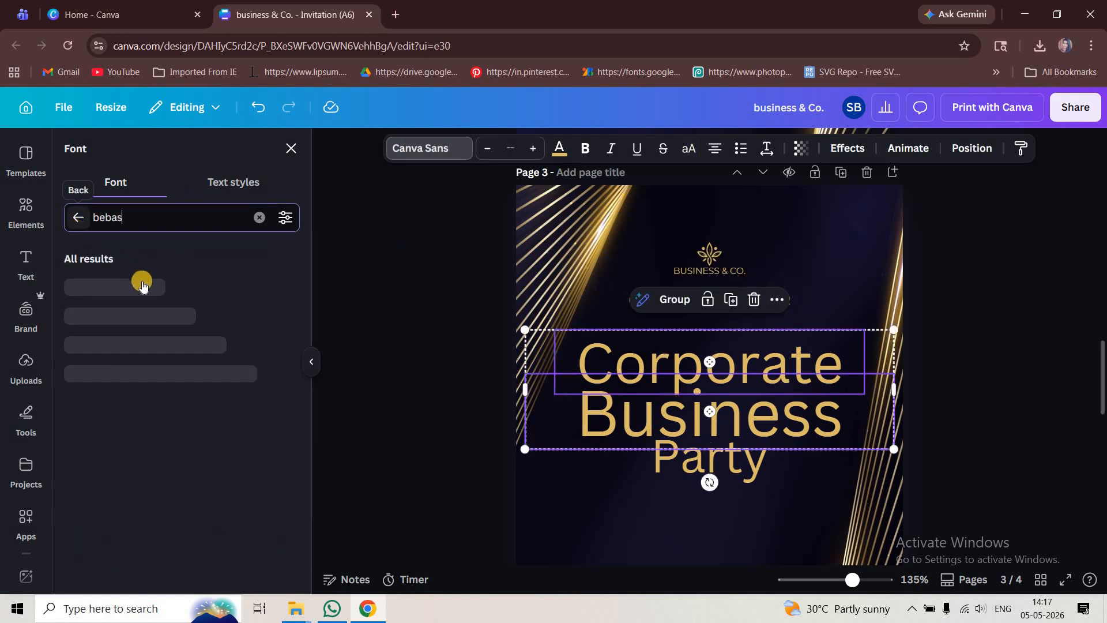
{"action": "left_click", "coordinate": [141, 286]}
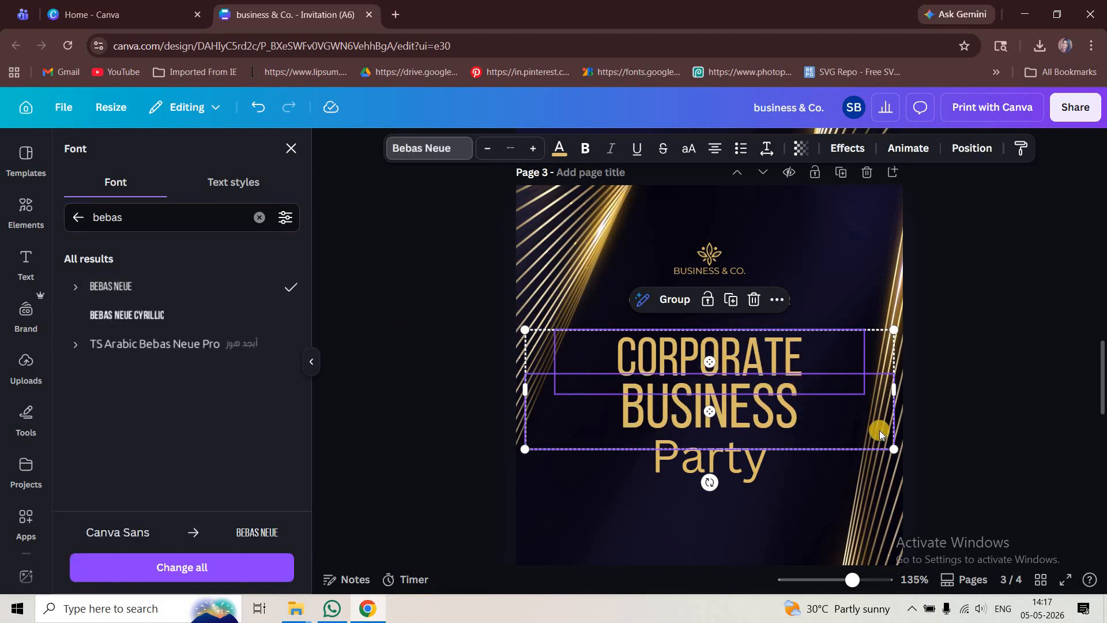
- Set the Party text's font to Gistesy
{"action": "left_click", "coordinate": [755, 458]}
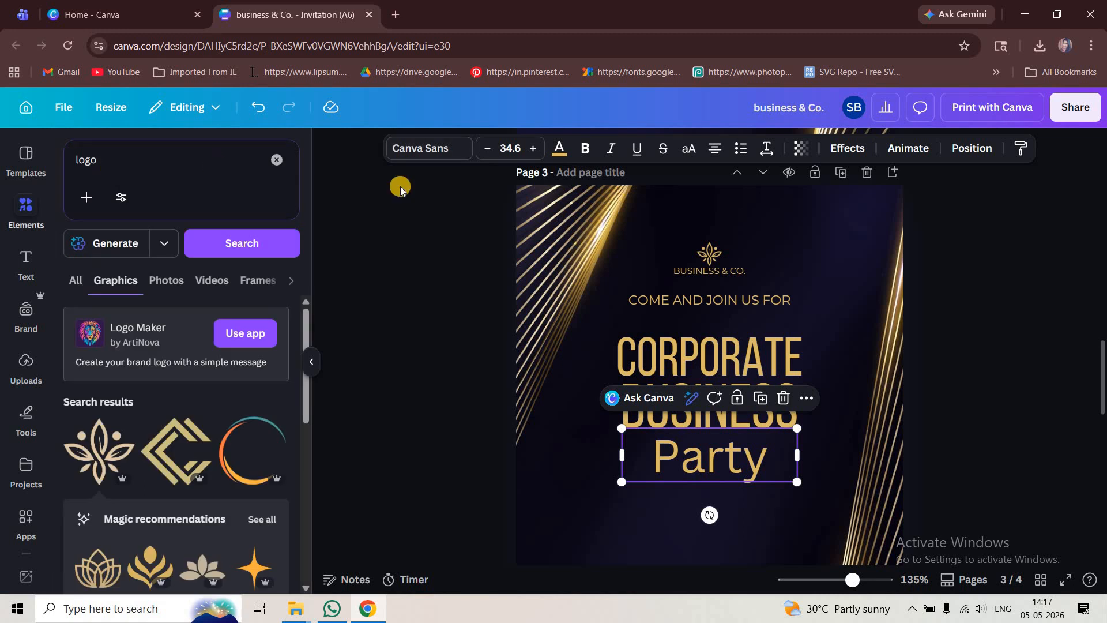
{"action": "left_click", "coordinate": [444, 153]}
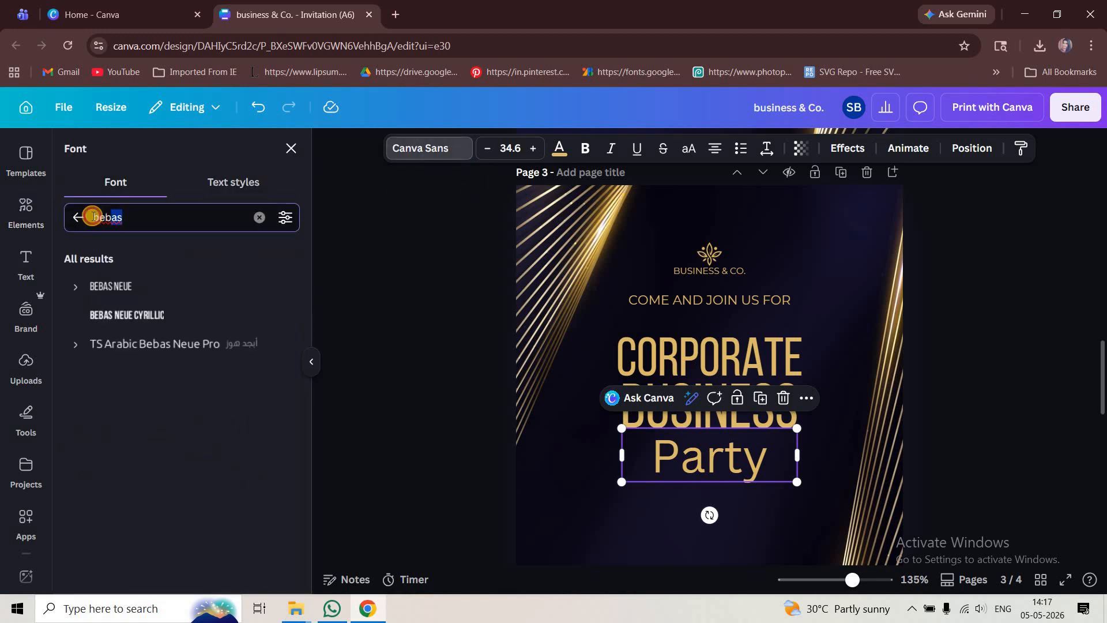
{"action": "type", "text": "g"}
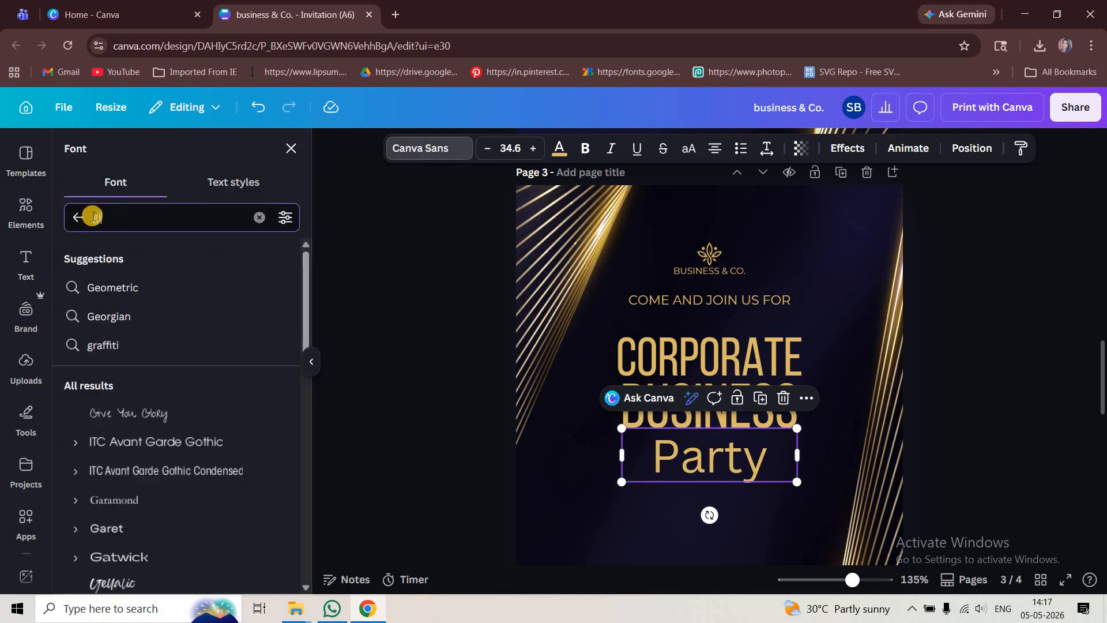
{"action": "type", "text": "lstes"}
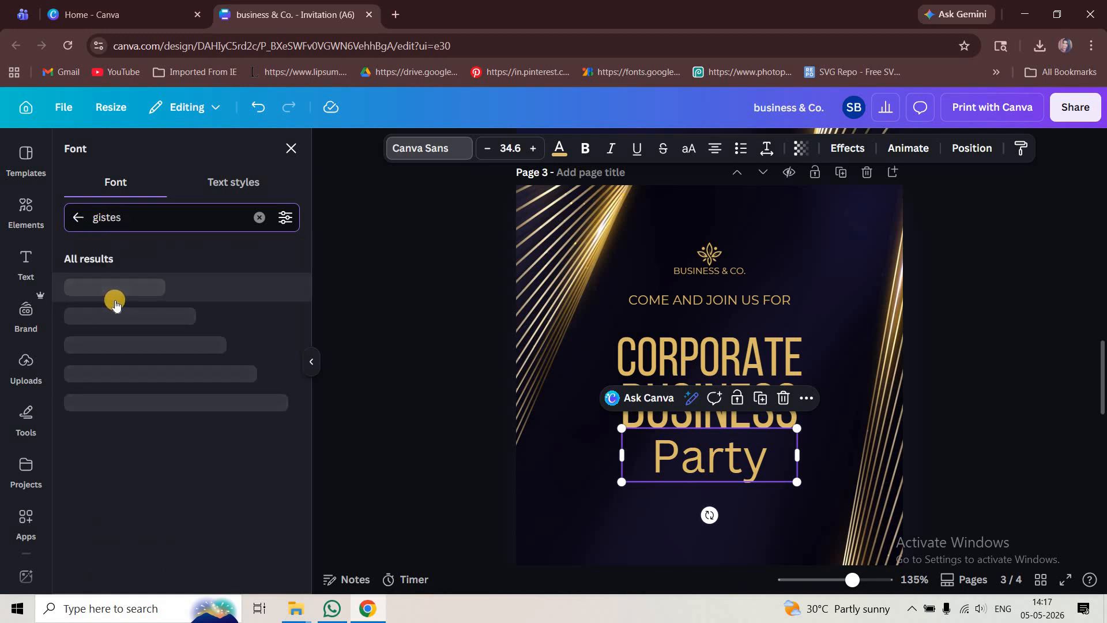
{"action": "left_click", "coordinate": [119, 299]}
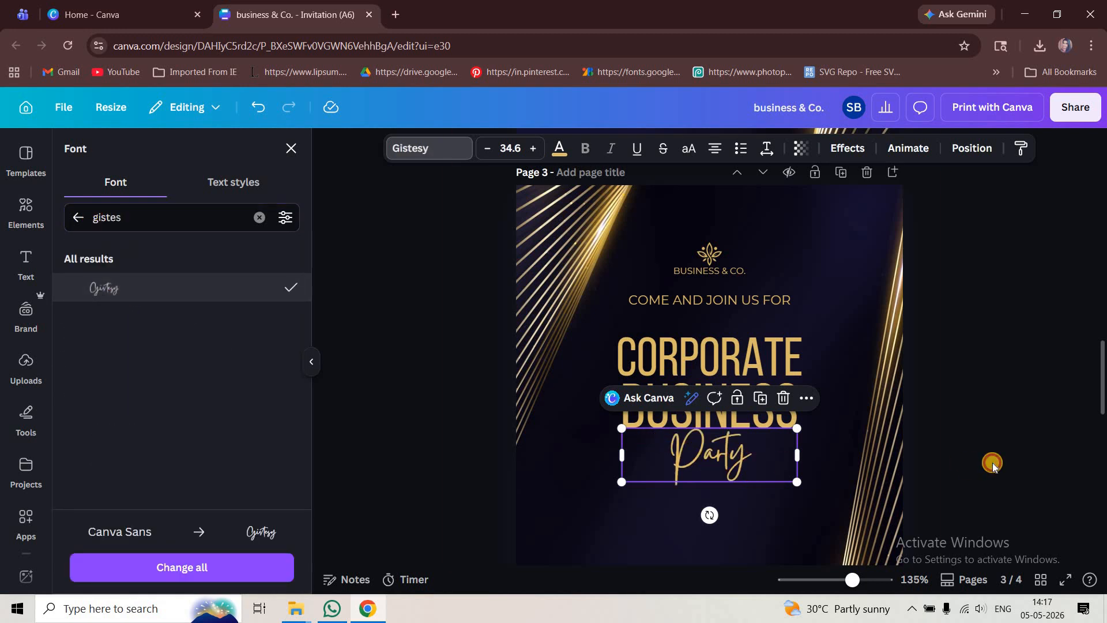
- Enlarge the CORPORATE BUSINESS heading slightly so it spans more of the page width
{"action": "left_click", "coordinate": [992, 463]}
{"action": "scroll", "coordinate": [992, 463], "scroll_direction": "down", "scroll_amount": 2, "text": "ctrl"}
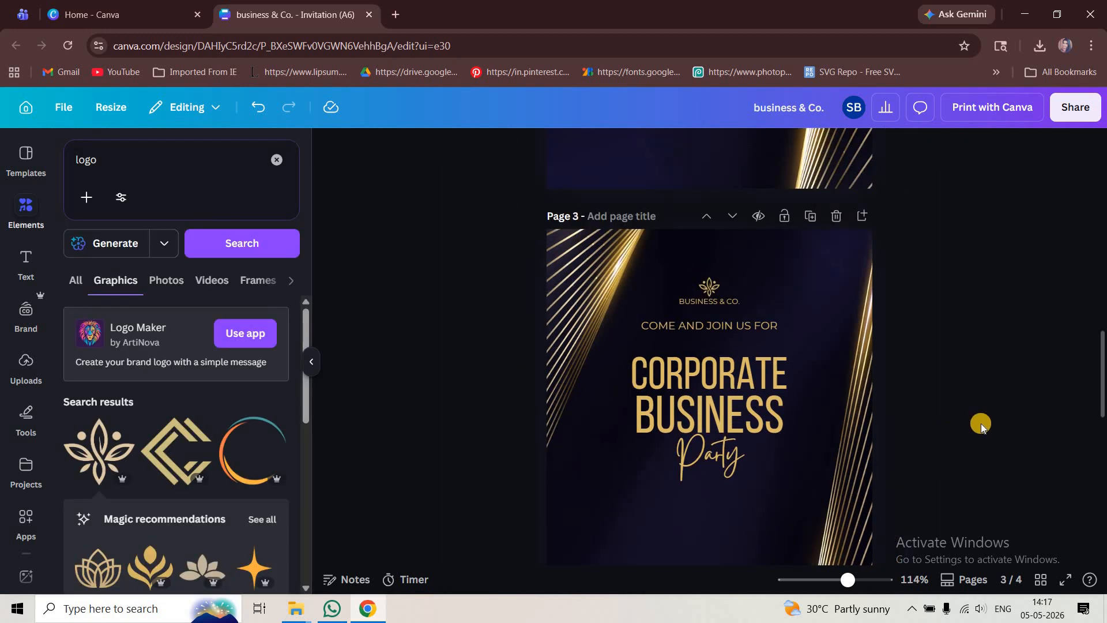
{"action": "scroll", "coordinate": [890, 387], "scroll_direction": "down", "scroll_amount": 4, "text": "ctrl"}
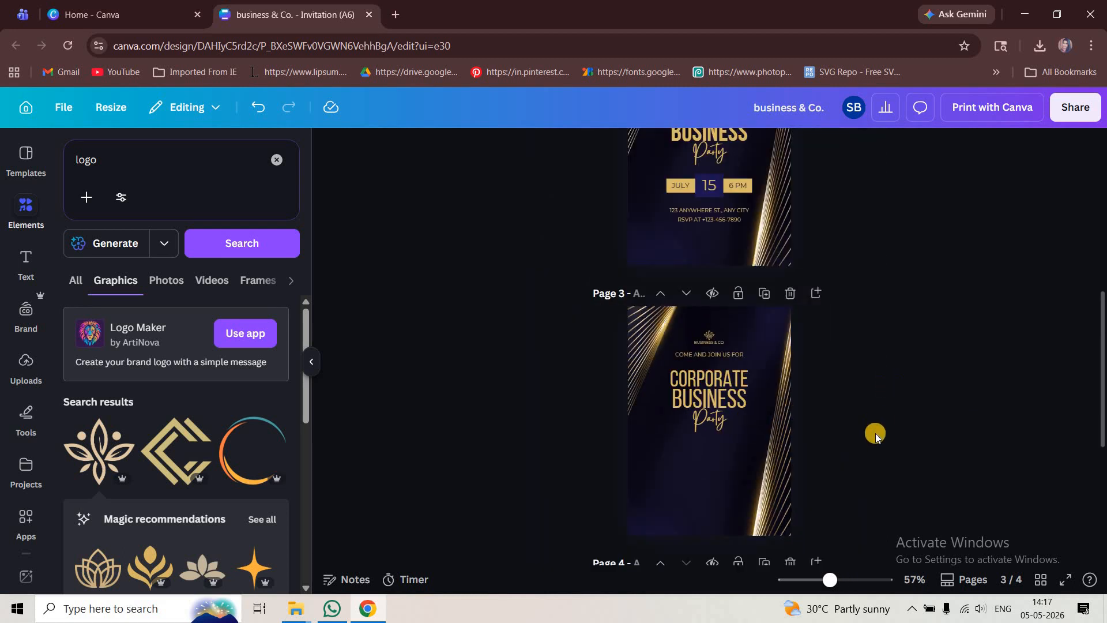
{"action": "scroll", "coordinate": [875, 459], "scroll_direction": "up", "scroll_amount": 2, "text": "ctrl"}
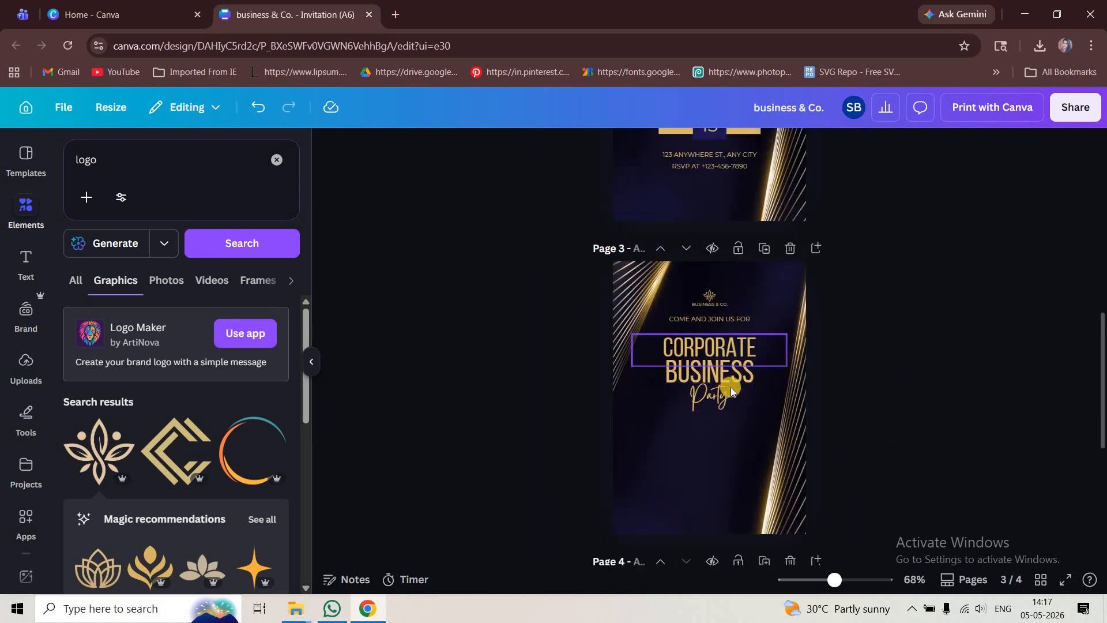
{"action": "scroll", "coordinate": [768, 346], "scroll_direction": "up", "scroll_amount": 3, "text": "ctrl"}
{"action": "left_click", "coordinate": [779, 326]}
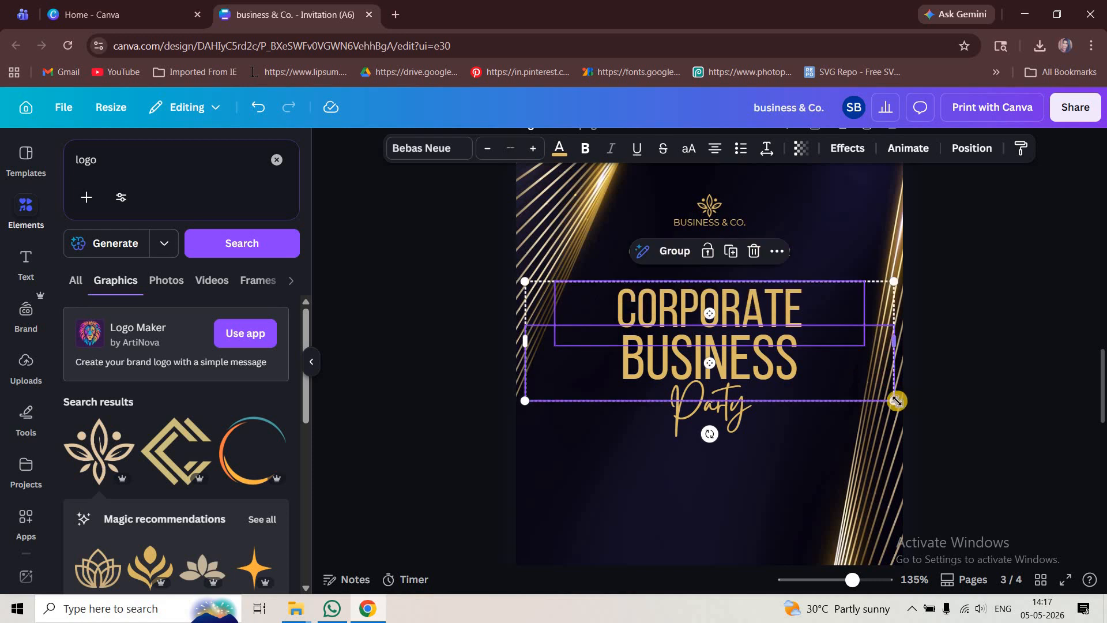
{"action": "left_click_drag", "start_coordinate": [904, 409], "coordinate": [911, 407]}
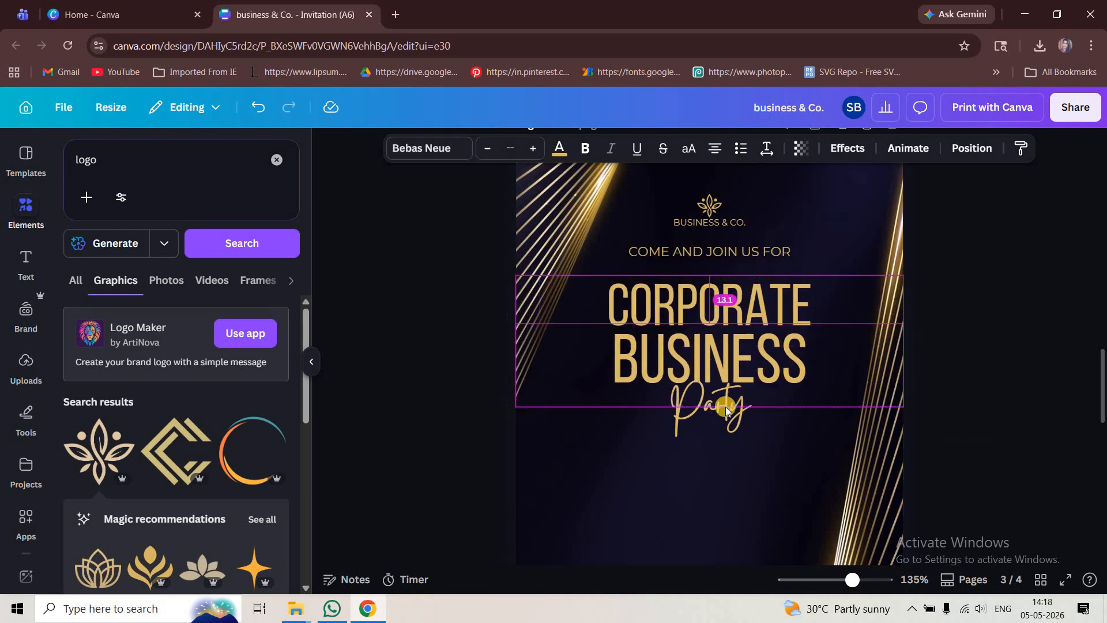
{"action": "left_click", "coordinate": [728, 426]}
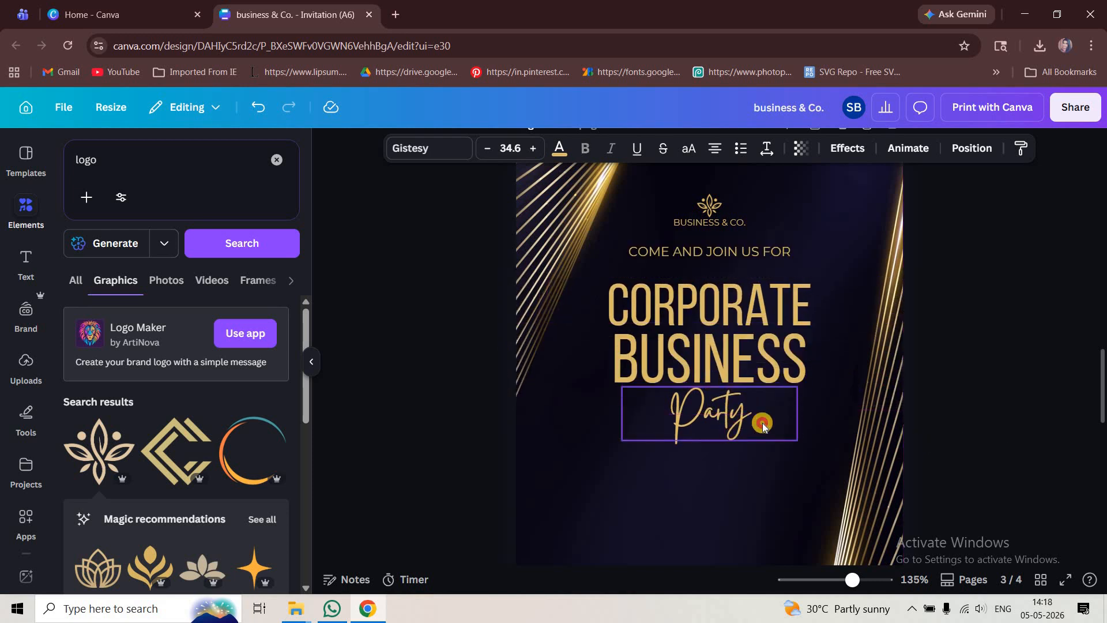
{"action": "left_click", "coordinate": [964, 413]}
- Copy the JULY 15 6 PM date line from page 4 and paste it onto page 3
{"action": "scroll", "coordinate": [963, 410], "scroll_direction": "down", "scroll_amount": 3, "text": "ctrl"}
{"action": "scroll", "coordinate": [962, 410], "scroll_direction": "down", "scroll_amount": 5}
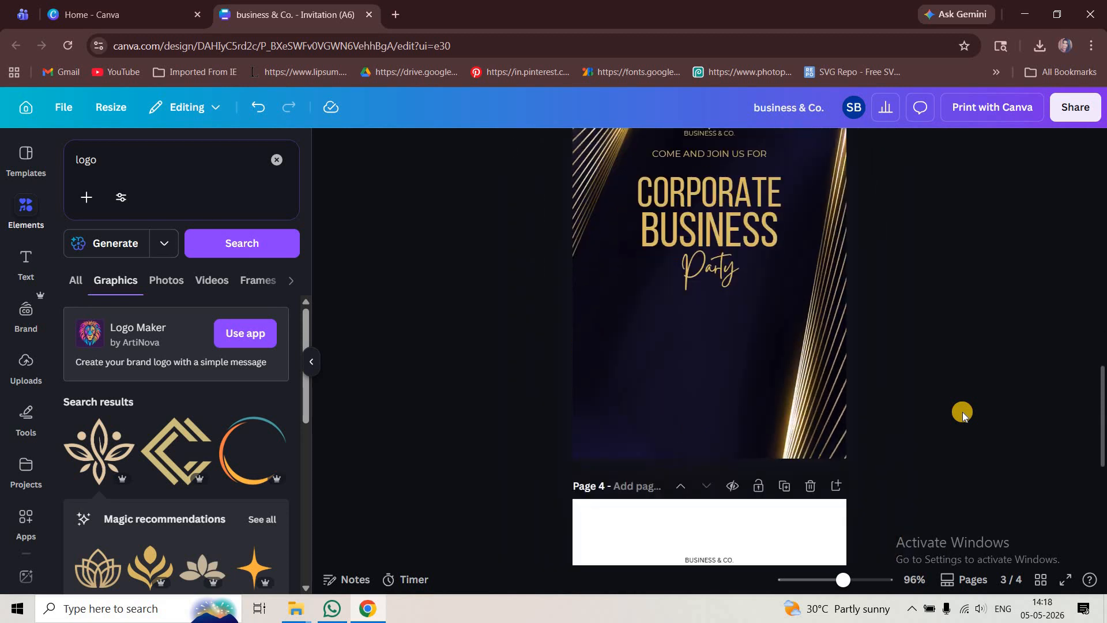
{"action": "scroll", "coordinate": [777, 462], "scroll_direction": "down", "scroll_amount": 2}
{"action": "left_click", "coordinate": [714, 466]}
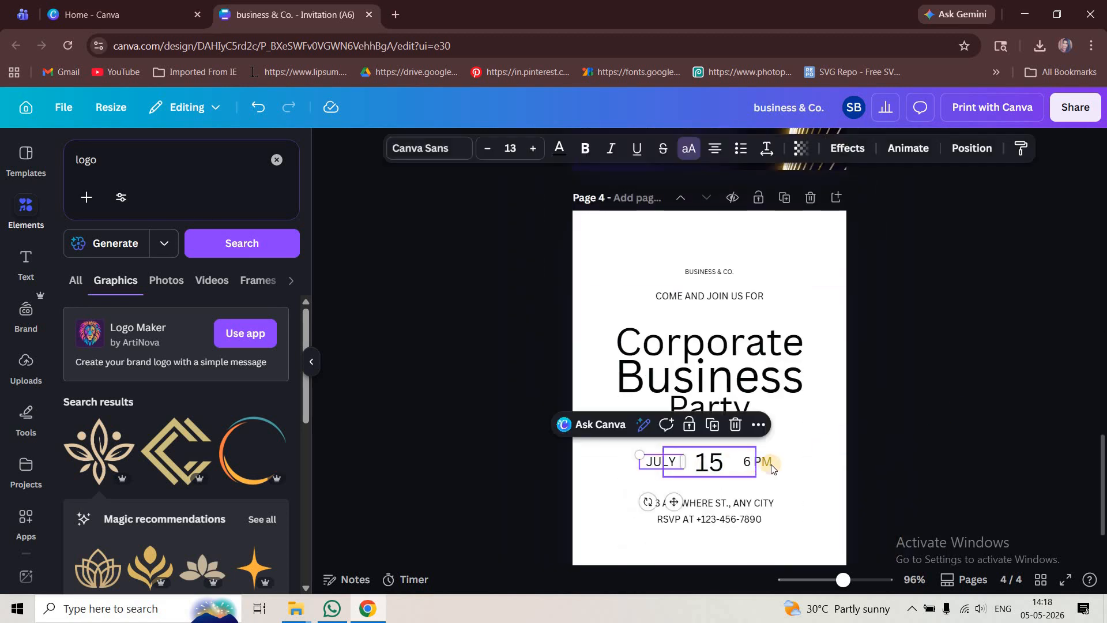
{"action": "left_click", "coordinate": [764, 461], "text": "shift"}
{"action": "left_click", "coordinate": [945, 452]}
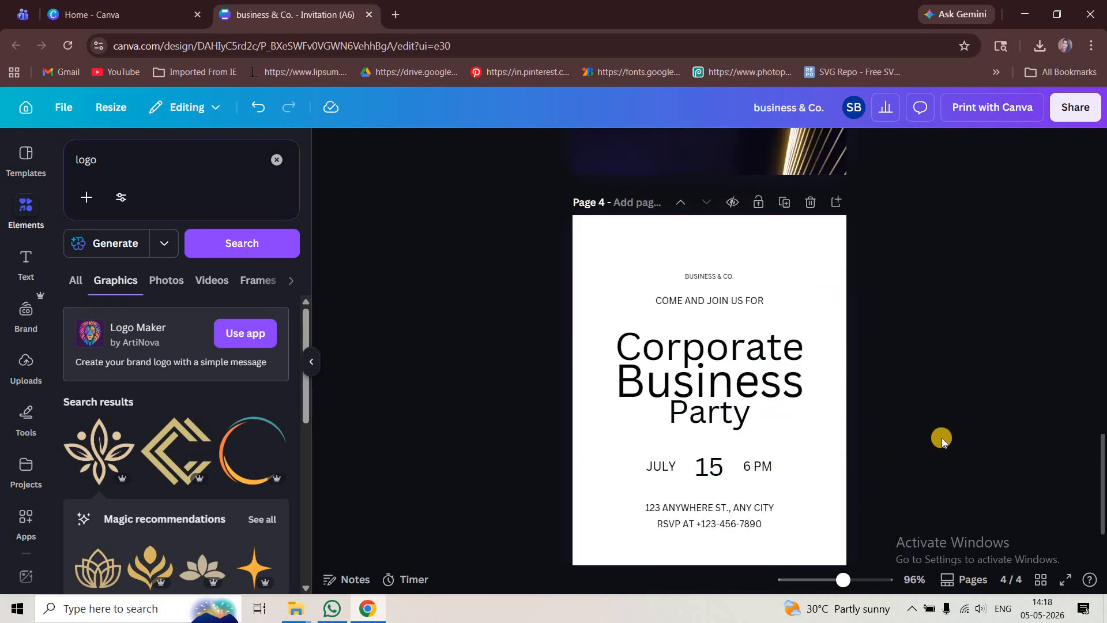
{"action": "scroll", "coordinate": [942, 438], "scroll_direction": "up", "scroll_amount": 5}
{"action": "key", "text": "ctrl+v"}
{"action": "scroll", "coordinate": [745, 352], "scroll_direction": "up", "scroll_amount": 2}
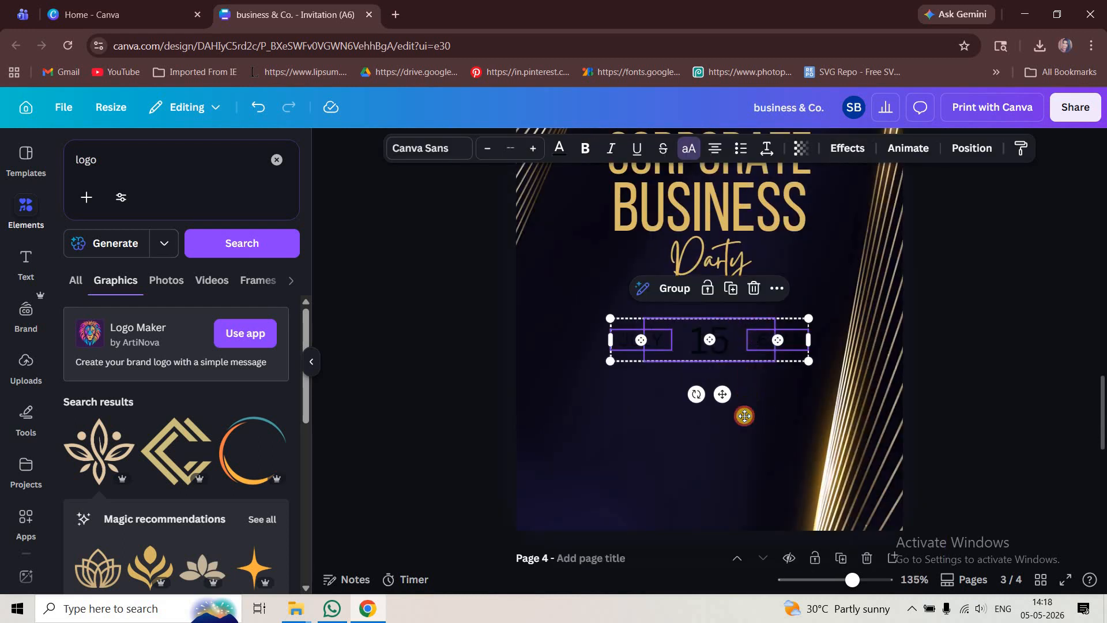
- Nudge the pasted date line down a few steps below the Party text
{"action": "key", "text": "shift+Down"}
{"action": "key", "text": "shift+Down"}
{"action": "key", "text": "shift+Down"}
{"action": "key", "text": "shift+Down"}
{"action": "key", "text": "shift+Down"}
{"action": "key", "text": "shift+Down"}
{"action": "key", "text": "shift+Down"}
{"action": "key", "text": "shift+Down"}
{"action": "left_click", "coordinate": [348, 297]}
- Add a wide gold rectangle bar from the Shapes category above the date line
{"action": "left_click", "coordinate": [275, 161]}
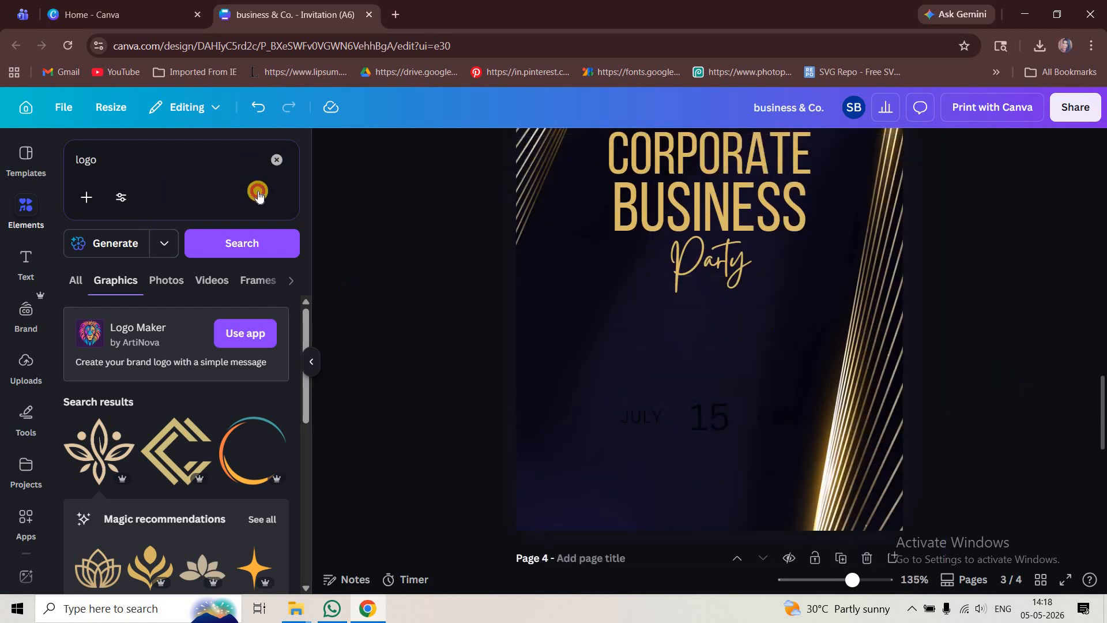
{"action": "scroll", "coordinate": [105, 390], "scroll_direction": "down", "scroll_amount": 1}
{"action": "scroll", "coordinate": [104, 391], "scroll_direction": "down", "scroll_amount": 2}
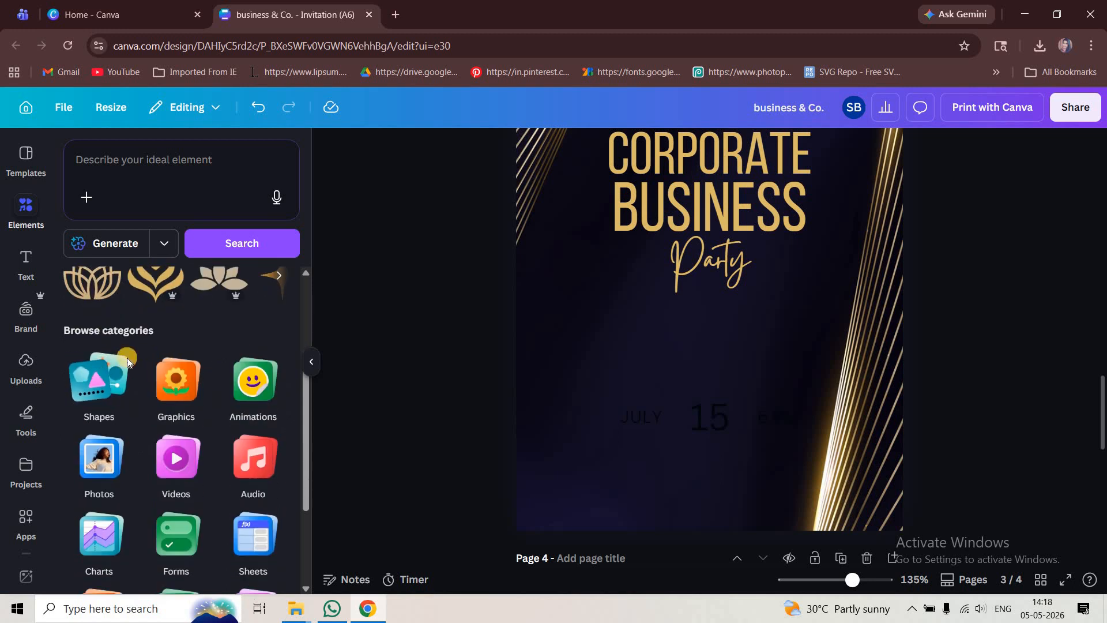
{"action": "left_click", "coordinate": [126, 354]}
{"action": "left_click", "coordinate": [90, 355]}
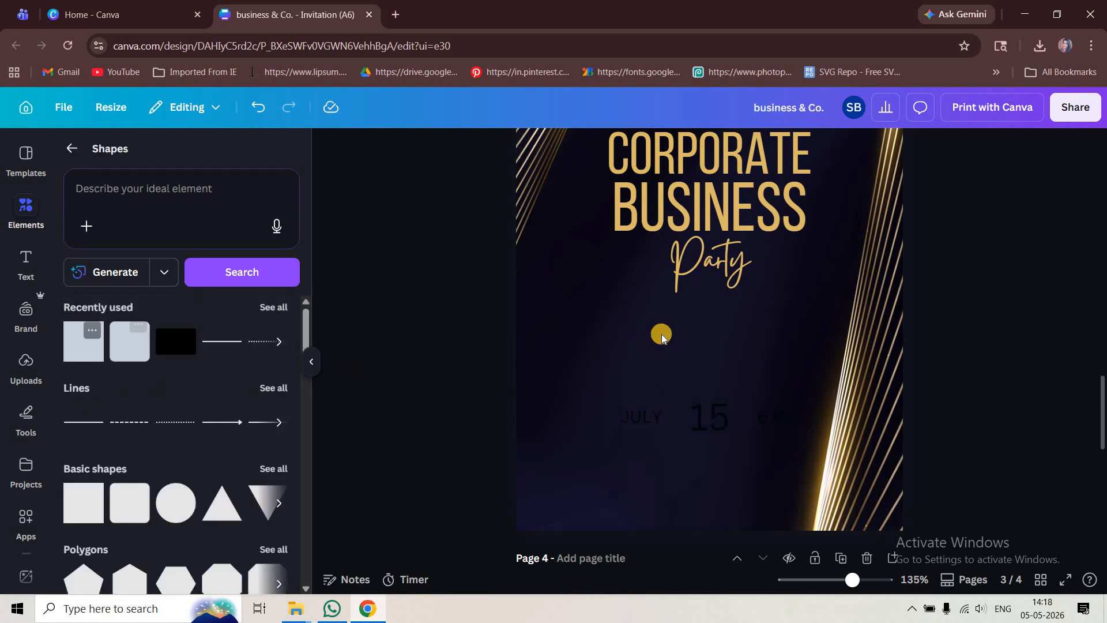
{"action": "left_click_drag", "start_coordinate": [709, 198], "coordinate": [811, 354]}
{"action": "left_click", "coordinate": [990, 333]}
{"action": "left_click", "coordinate": [949, 375]}
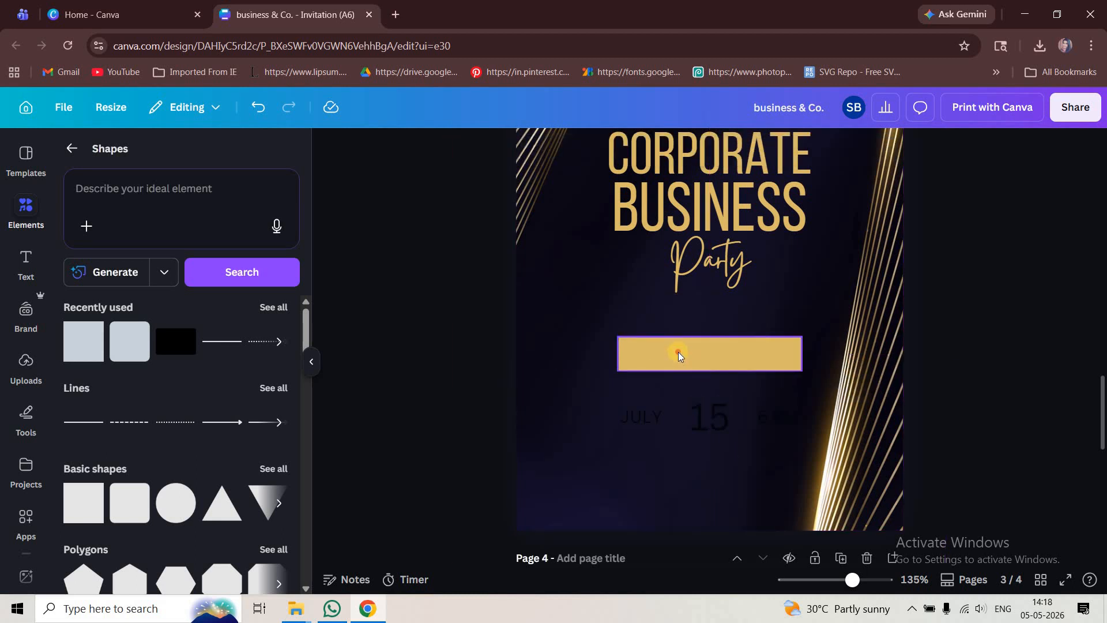
- Place a small square copy of the gold bar over the middle of the gold bar
{"action": "left_click_drag", "start_coordinate": [695, 351], "coordinate": [713, 353], "text": "alt"}
{"action": "left_click_drag", "start_coordinate": [820, 354], "coordinate": [703, 349]}
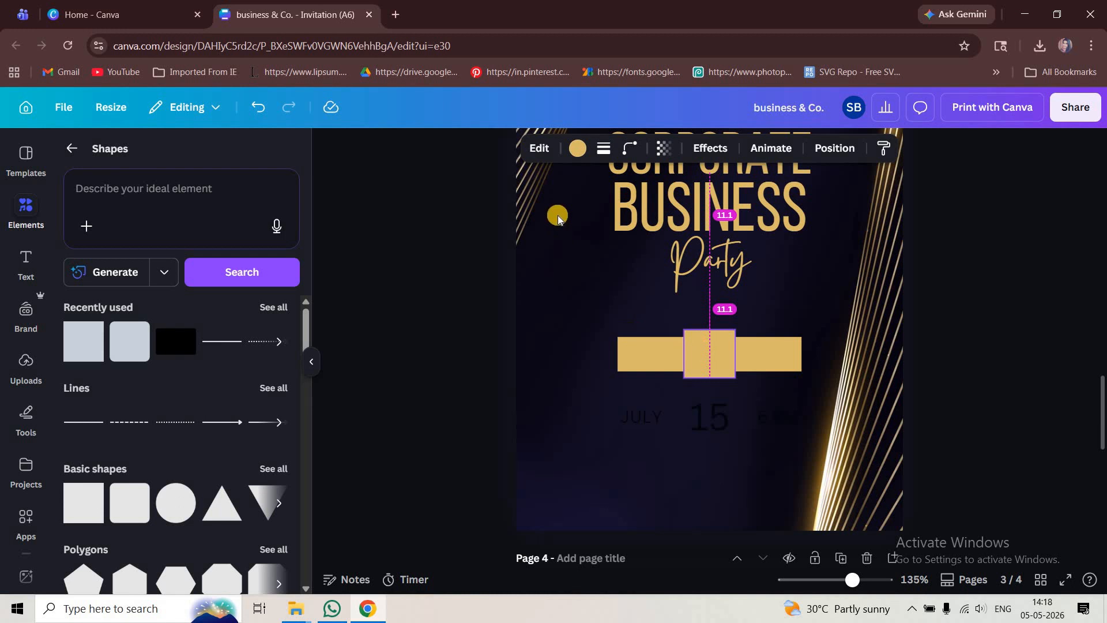
- Fill the small center square with the dark navy document colour #1D1753
{"action": "left_click", "coordinate": [576, 152]}
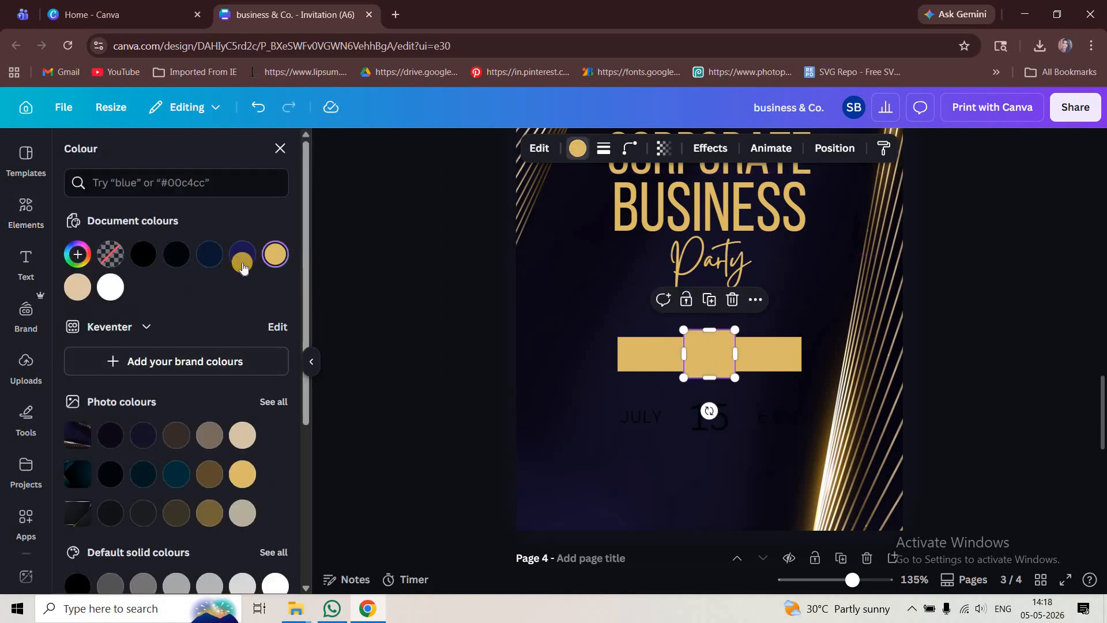
{"action": "left_click", "coordinate": [242, 256]}
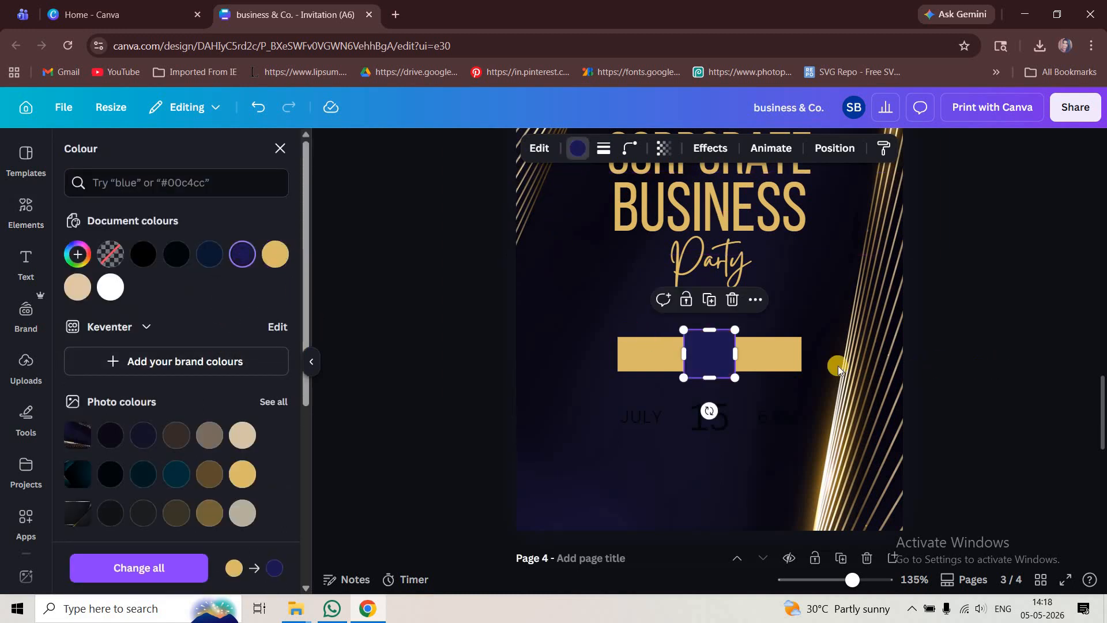
{"action": "left_click", "coordinate": [838, 369]}
{"action": "left_click", "coordinate": [709, 353]}
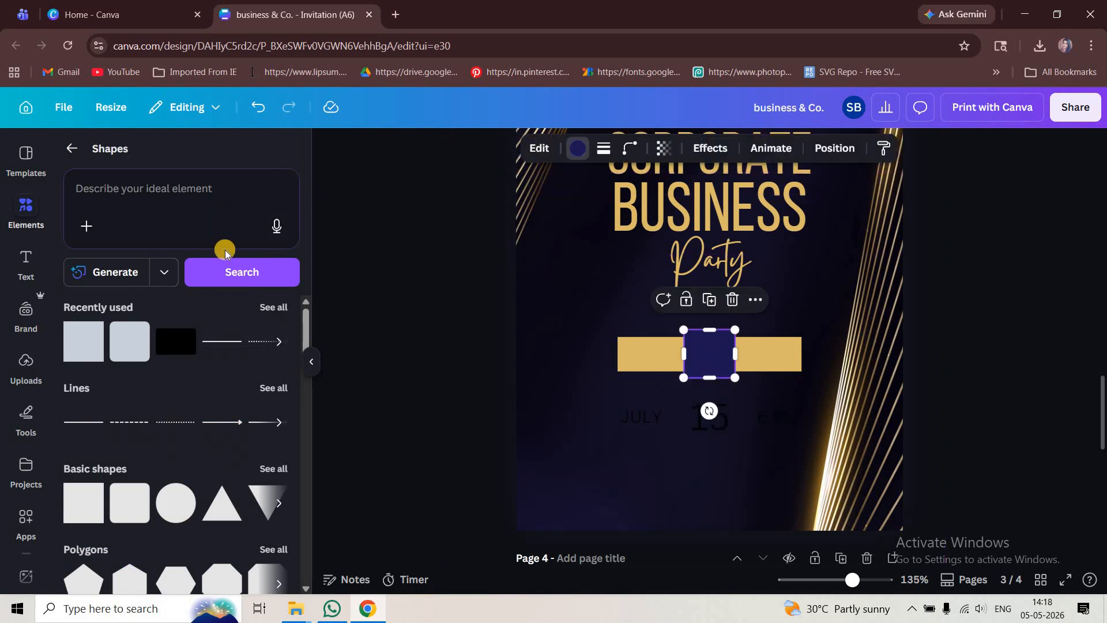
{"action": "left_click", "coordinate": [243, 255]}
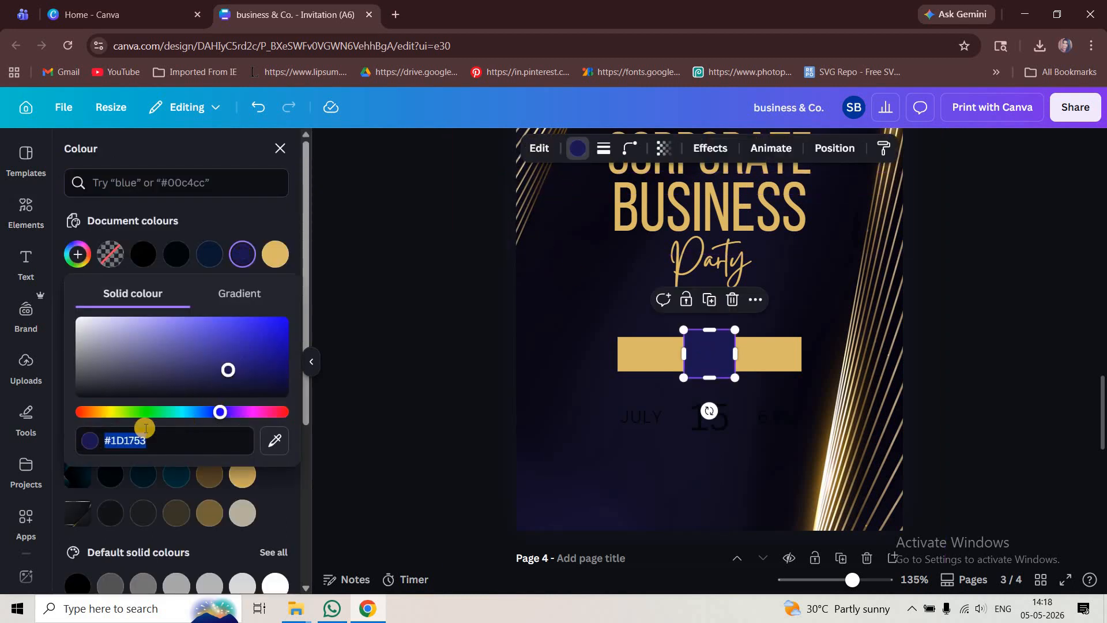
{"action": "left_click", "coordinate": [958, 425]}
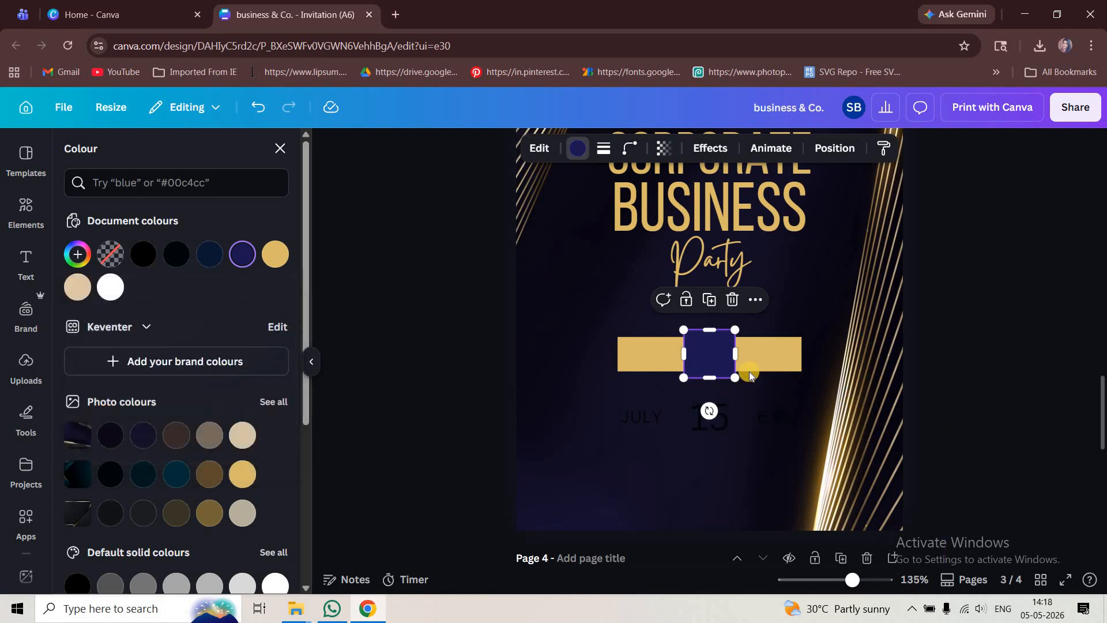
- Stretch the navy square taller so it extends above and below the gold bar, about 13.9 by 14.2
{"action": "left_click", "coordinate": [712, 343]}
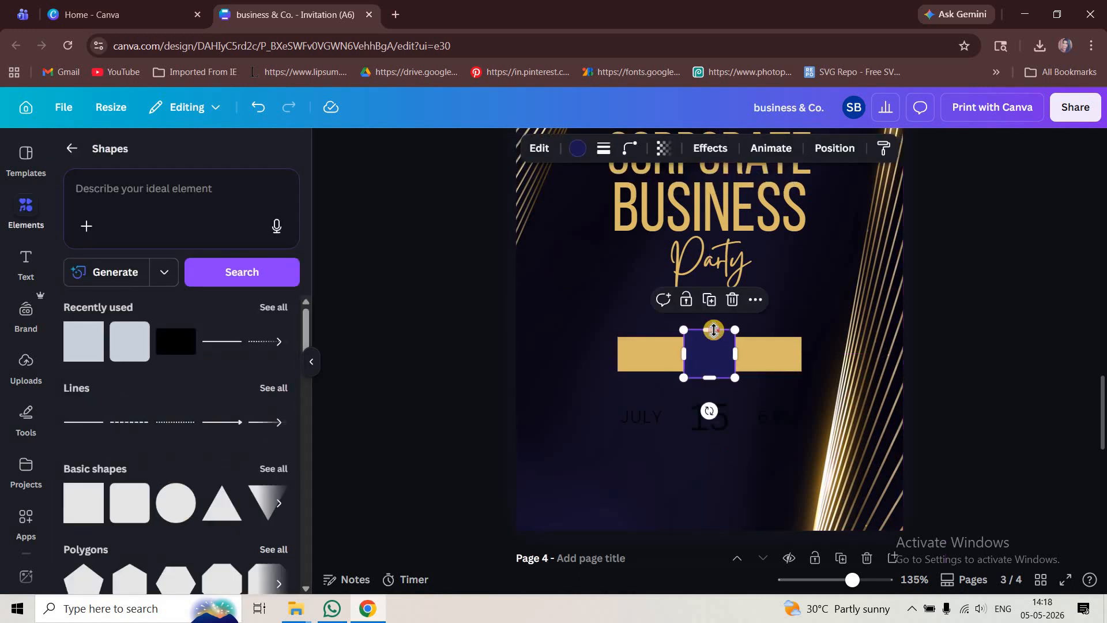
{"action": "left_click_drag", "start_coordinate": [714, 328], "coordinate": [714, 328]}
{"action": "left_click_drag", "start_coordinate": [715, 368], "coordinate": [714, 367]}
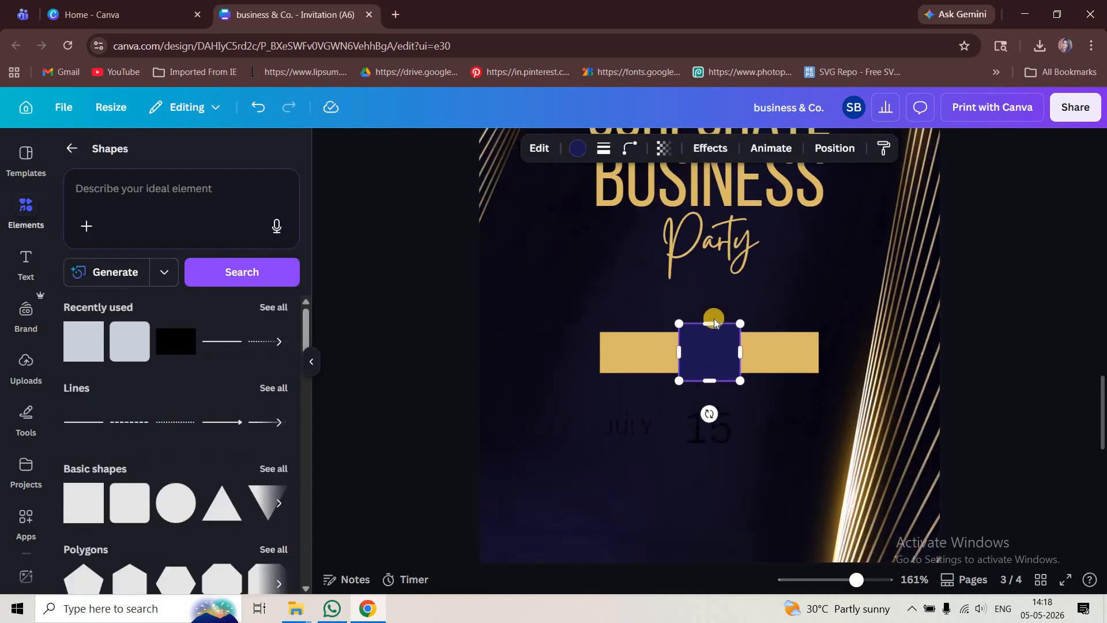
{"action": "scroll", "coordinate": [714, 364], "scroll_direction": "up", "scroll_amount": 5}
{"action": "left_click_drag", "start_coordinate": [712, 296], "coordinate": [712, 294]}
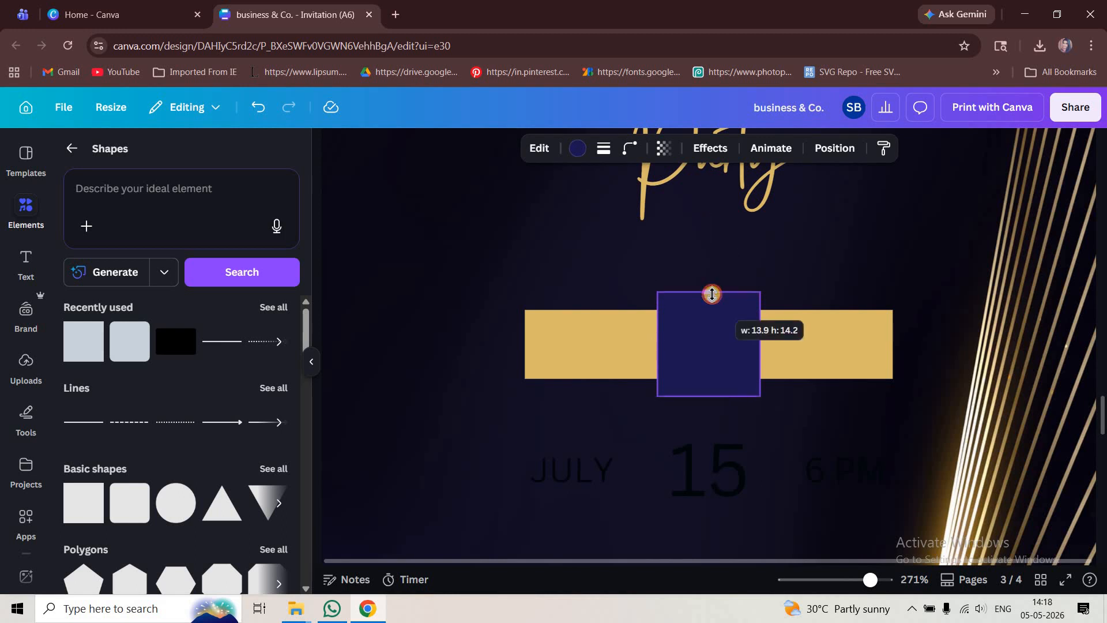
{"action": "left_click_drag", "start_coordinate": [677, 391], "coordinate": [678, 390]}
{"action": "scroll", "coordinate": [992, 415], "scroll_direction": "down", "scroll_amount": 2}
- Select the whole JULY 15 6 PM date line and move it up onto the gold and navy bar
{"action": "left_click", "coordinate": [678, 418]}
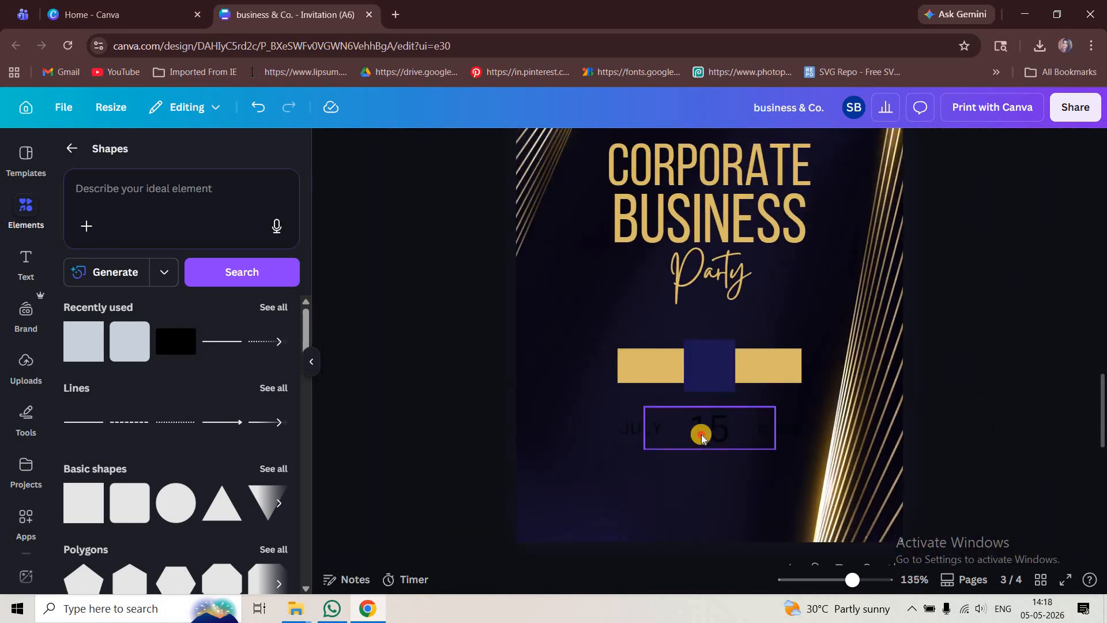
{"action": "left_click", "coordinate": [701, 434]}
{"action": "left_click", "coordinate": [623, 432], "text": "shift"}
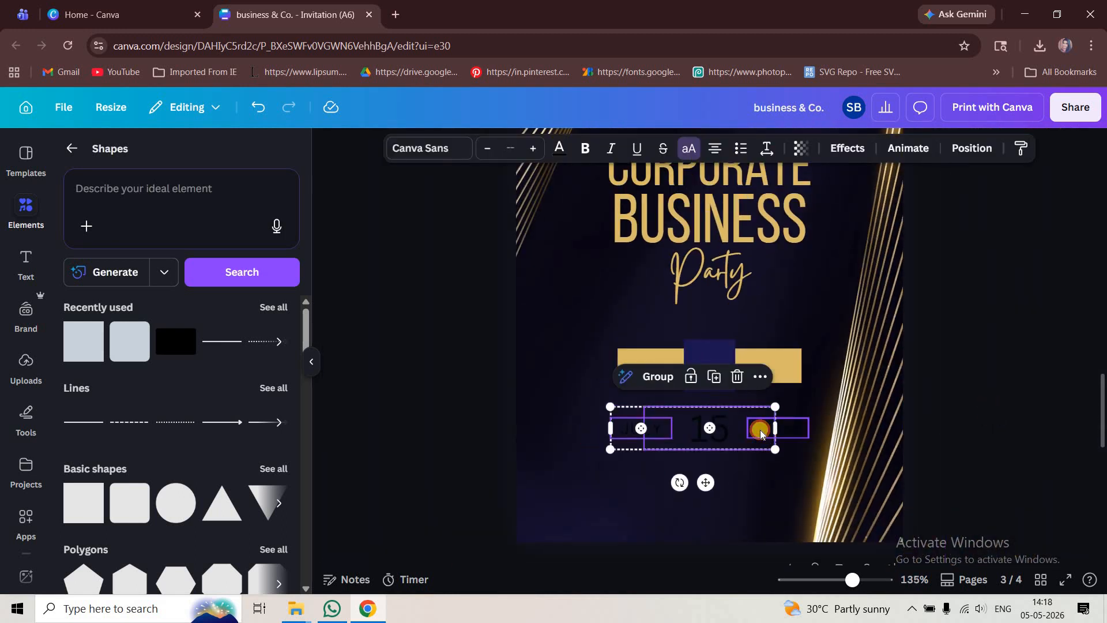
{"action": "left_click", "coordinate": [760, 432], "text": "shift"}
{"action": "left_click_drag", "start_coordinate": [761, 433], "coordinate": [766, 368]}
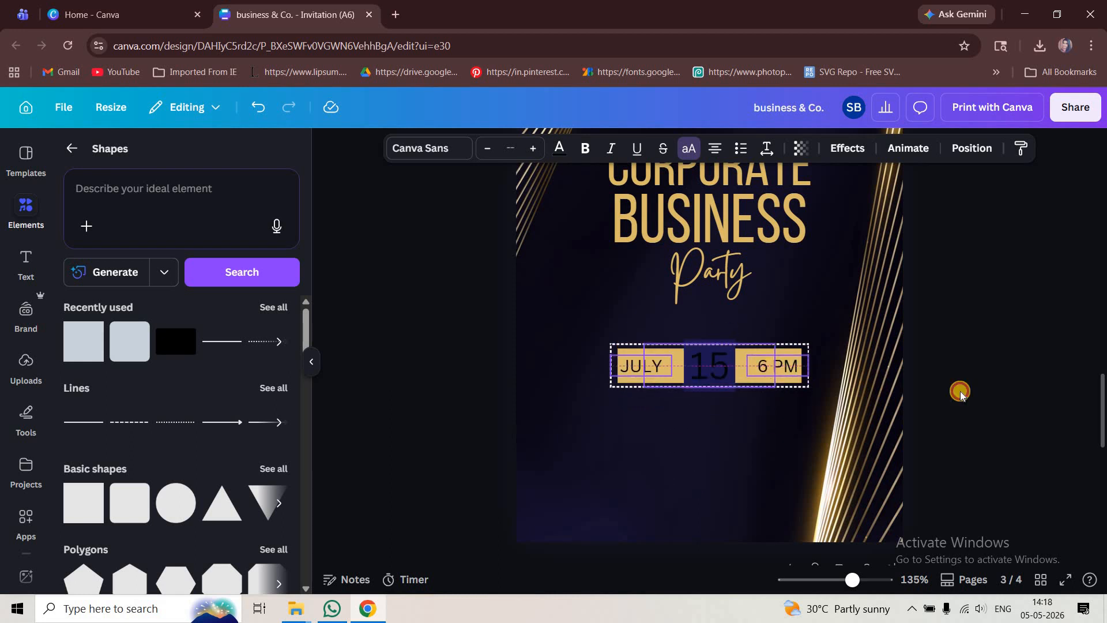
- Set the 15 numeral's text colour to gold
{"action": "left_click", "coordinate": [717, 370]}
{"action": "scroll", "coordinate": [717, 371], "scroll_direction": "up", "scroll_amount": 5}
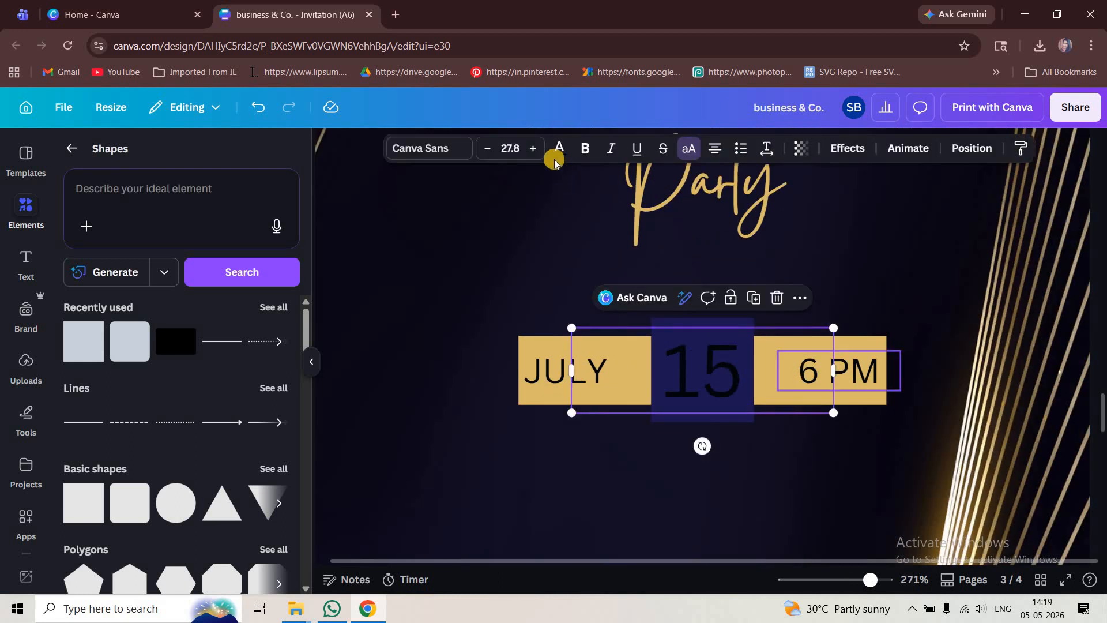
{"action": "left_click", "coordinate": [555, 161]}
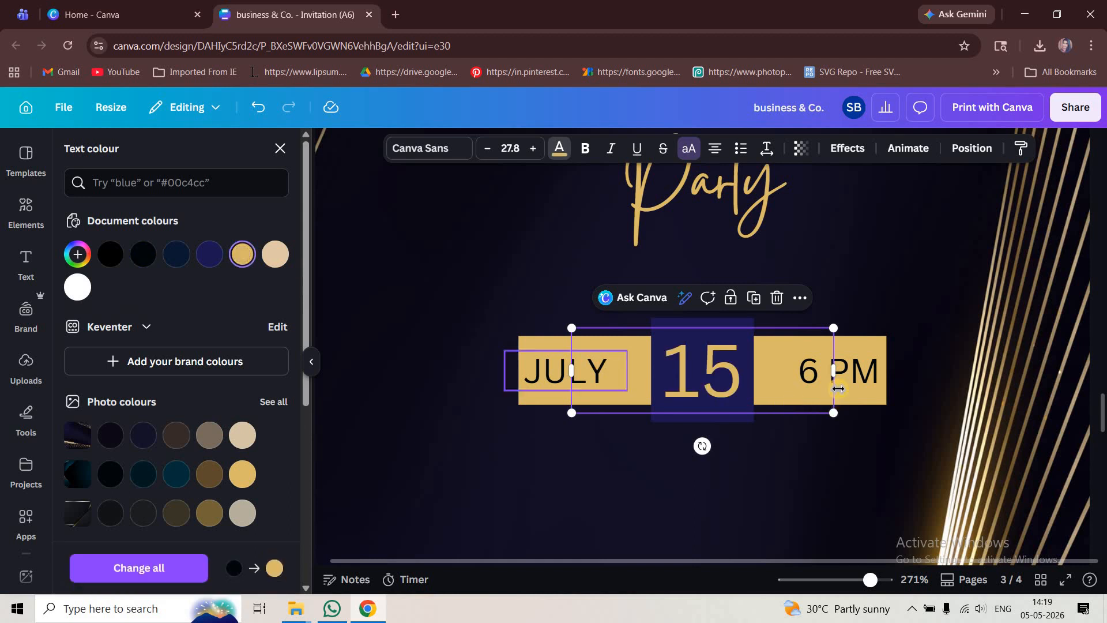
{"action": "left_click_drag", "start_coordinate": [818, 382], "coordinate": [752, 382]}
- Search fonts for mont and change the 15 numeral to Montserrat
{"action": "left_click", "coordinate": [439, 153]}
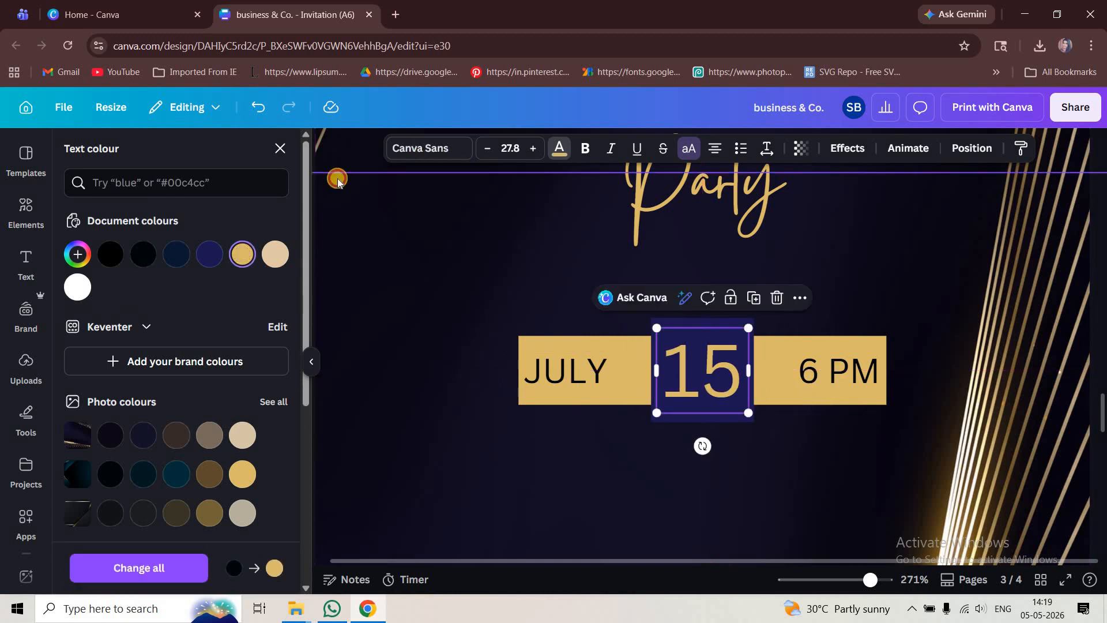
{"action": "left_click_drag", "start_coordinate": [156, 222], "coordinate": [74, 224]}
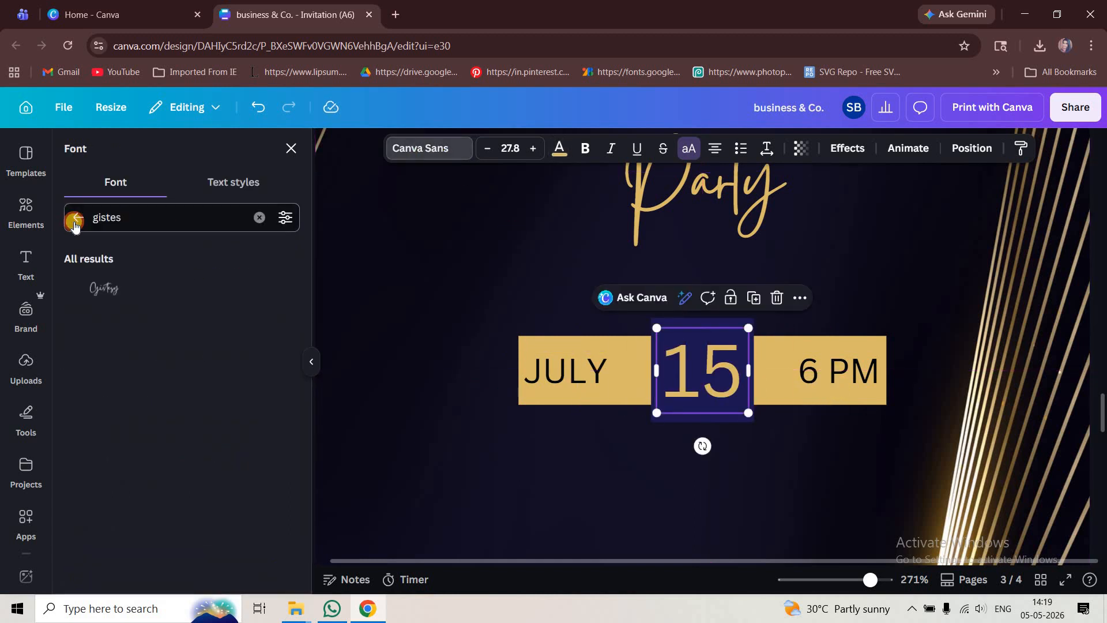
{"action": "left_click", "coordinate": [258, 217]}
{"action": "type", "text": "mont"}
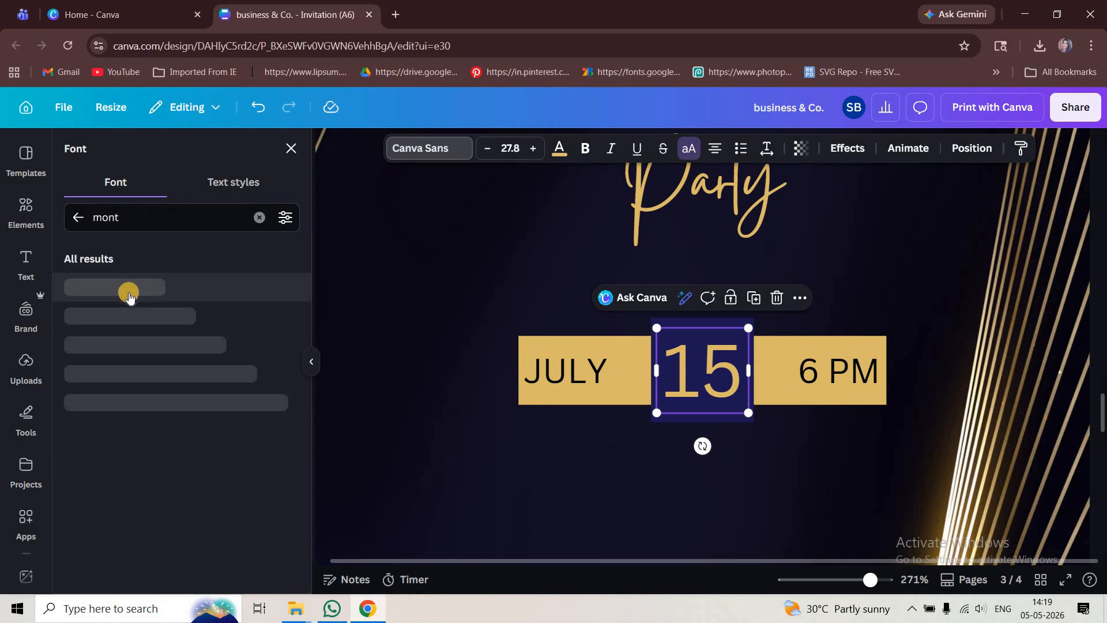
{"action": "left_click", "coordinate": [125, 341]}
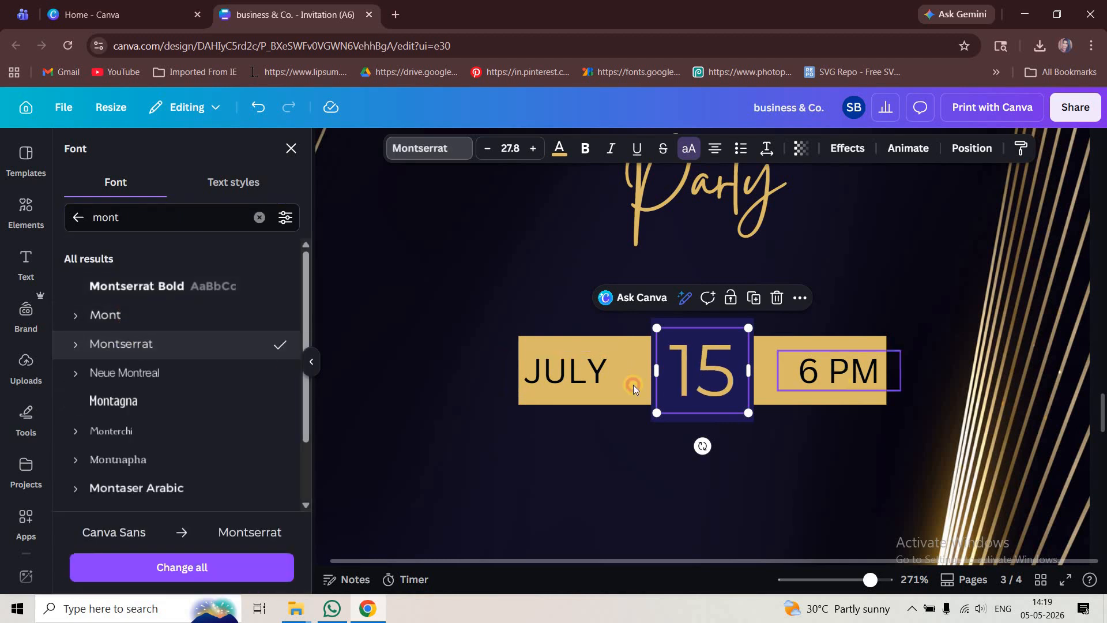
- Select the JULY and 6 PM texts together and apply the Montserrat font to them
{"action": "left_click", "coordinate": [825, 372]}
{"action": "left_click", "coordinate": [566, 388], "text": "shift"}
{"action": "left_click", "coordinate": [167, 341]}
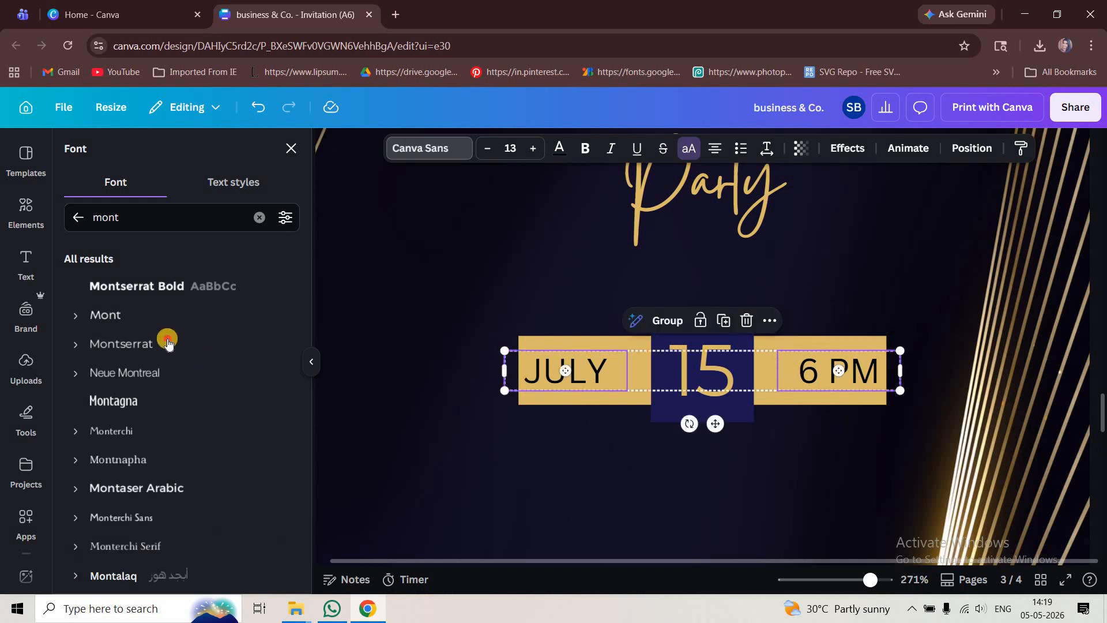
- Nudge JULY slightly right and 6 PM slightly left to center them on their gold segments
{"action": "left_click", "coordinate": [606, 377]}
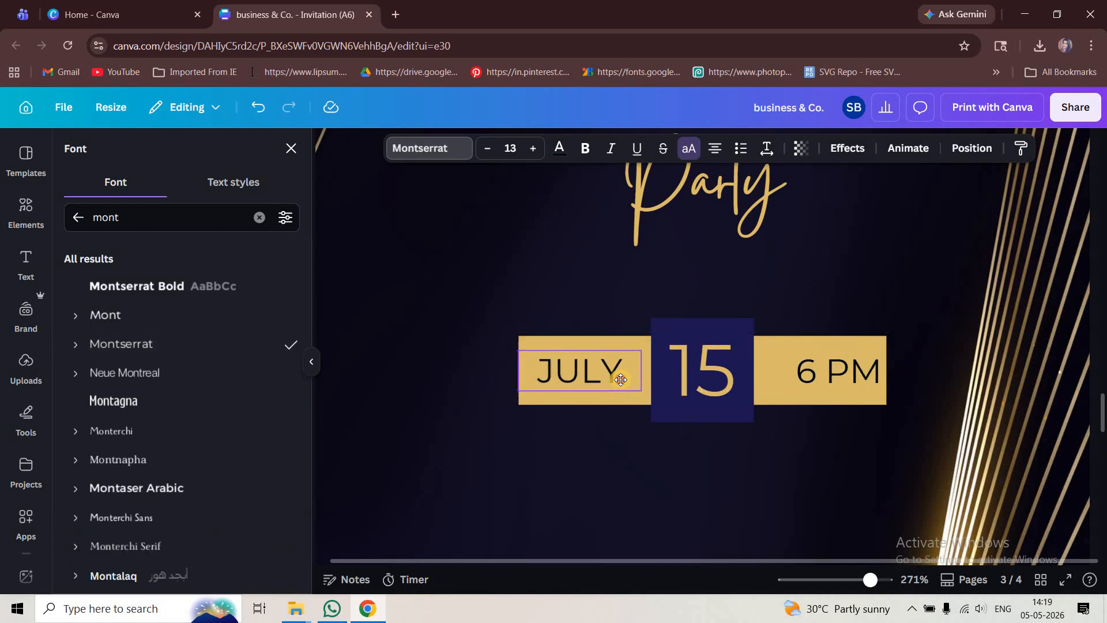
{"action": "left_click_drag", "start_coordinate": [626, 382], "coordinate": [635, 383]}
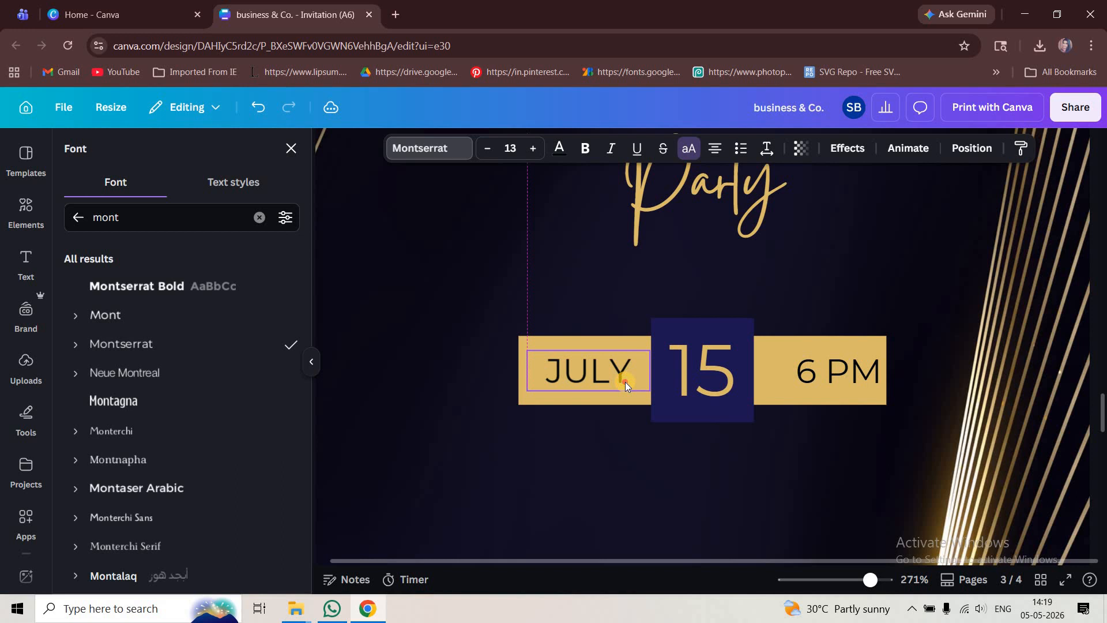
{"action": "left_click", "coordinate": [804, 386]}
{"action": "left_click_drag", "start_coordinate": [803, 385], "coordinate": [787, 388]}
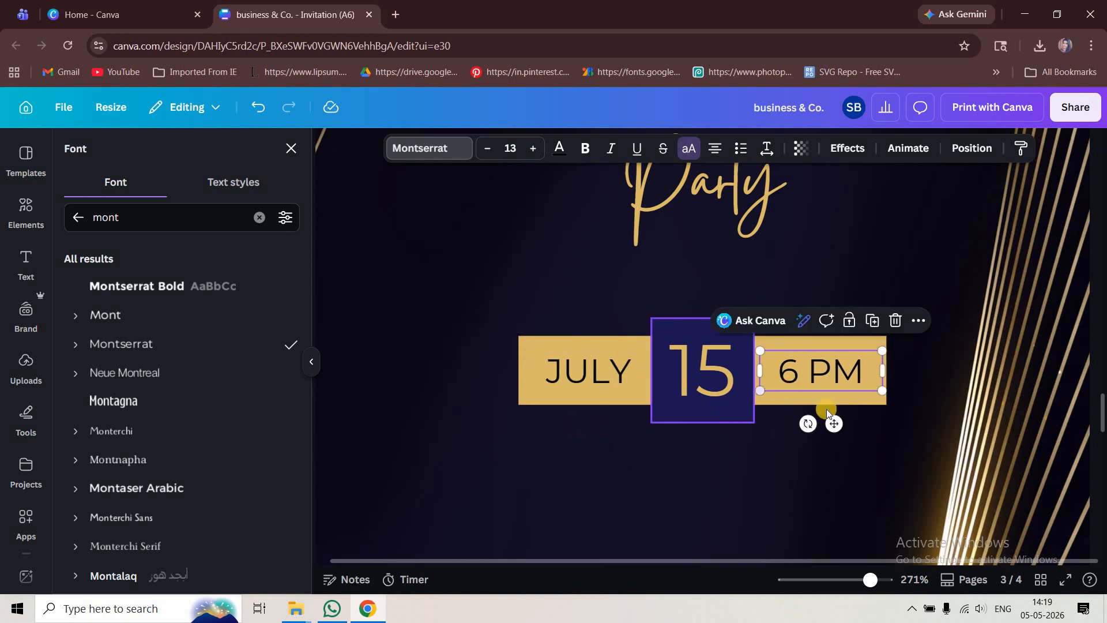
- Copy the address and RSVP lines from page 4 and paste them onto page 3 below the date
{"action": "scroll", "coordinate": [989, 409], "scroll_direction": "down", "scroll_amount": 3}
{"action": "left_click", "coordinate": [988, 410]}
{"action": "scroll", "coordinate": [989, 410], "scroll_direction": "down", "scroll_amount": 2}
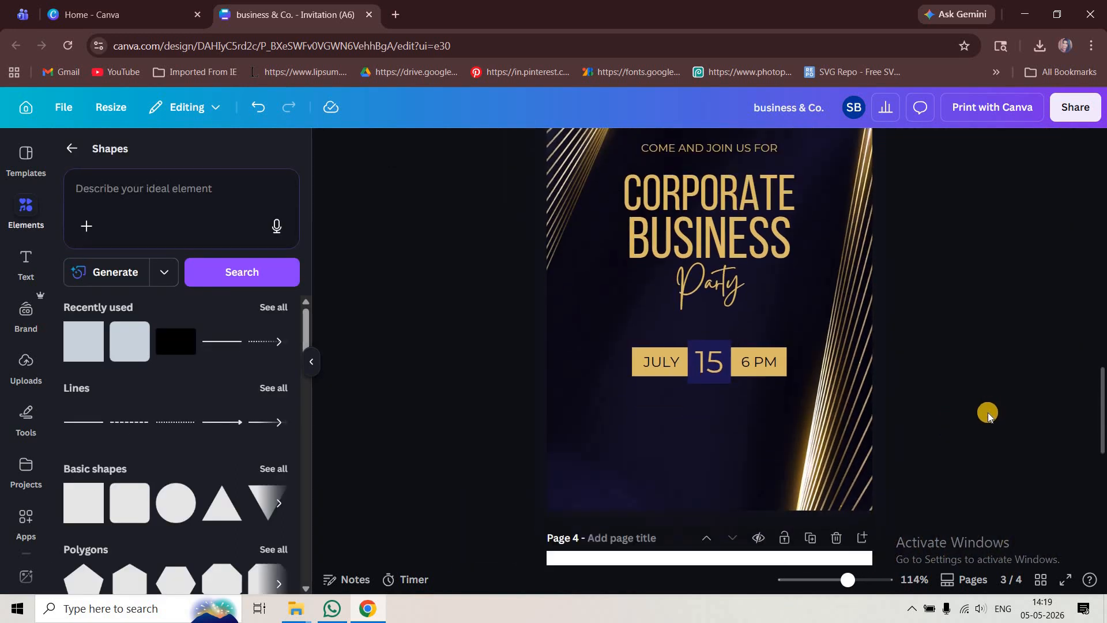
{"action": "scroll", "coordinate": [756, 502], "scroll_direction": "down", "scroll_amount": 5}
{"action": "scroll", "coordinate": [736, 518], "scroll_direction": "down", "scroll_amount": 3}
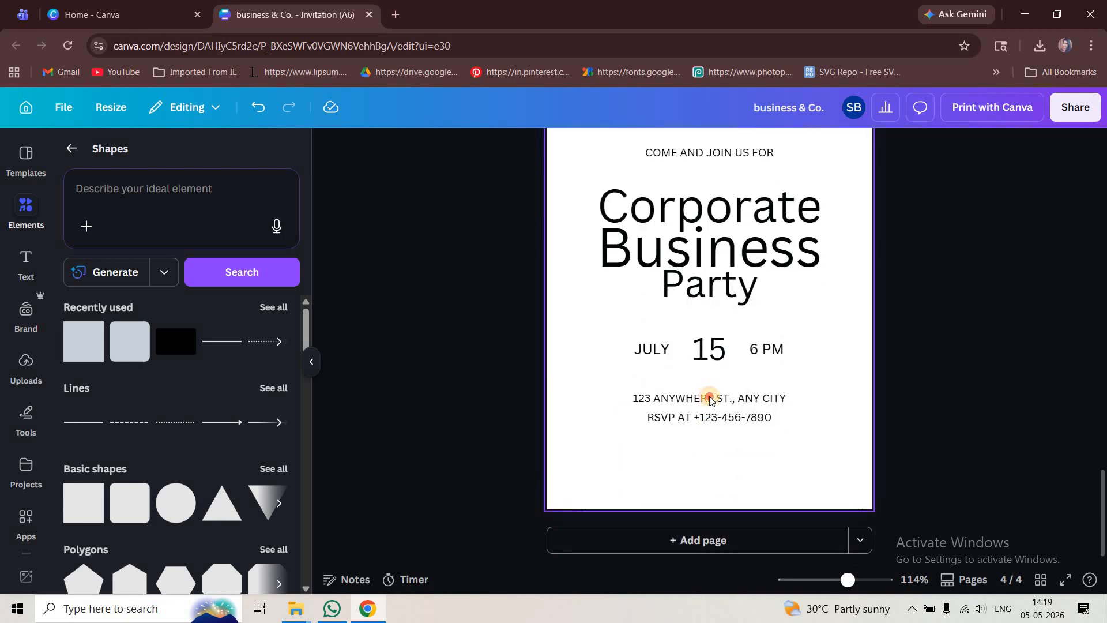
{"action": "left_click", "coordinate": [710, 398]}
{"action": "left_click", "coordinate": [711, 418], "text": "shift"}
{"action": "key", "text": "ctrl+c"}
{"action": "scroll", "coordinate": [831, 438], "scroll_direction": "up", "scroll_amount": 7}
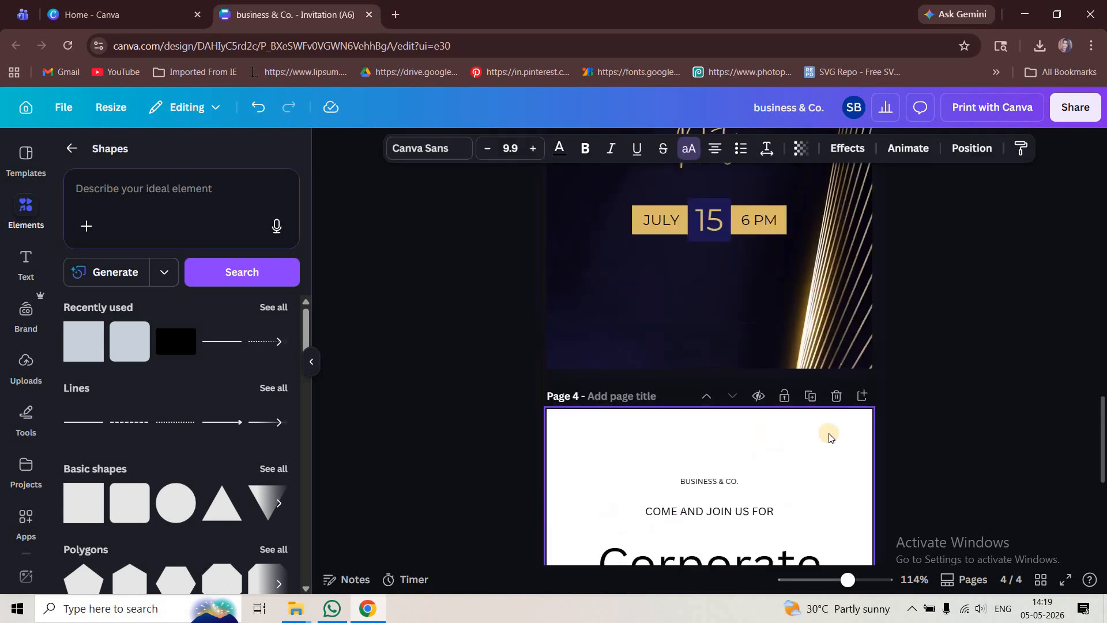
{"action": "key", "text": "ctrl+v"}
- Colour the pasted address and RSVP lines gold and set their font to Montserrat
{"action": "left_click", "coordinate": [559, 149]}
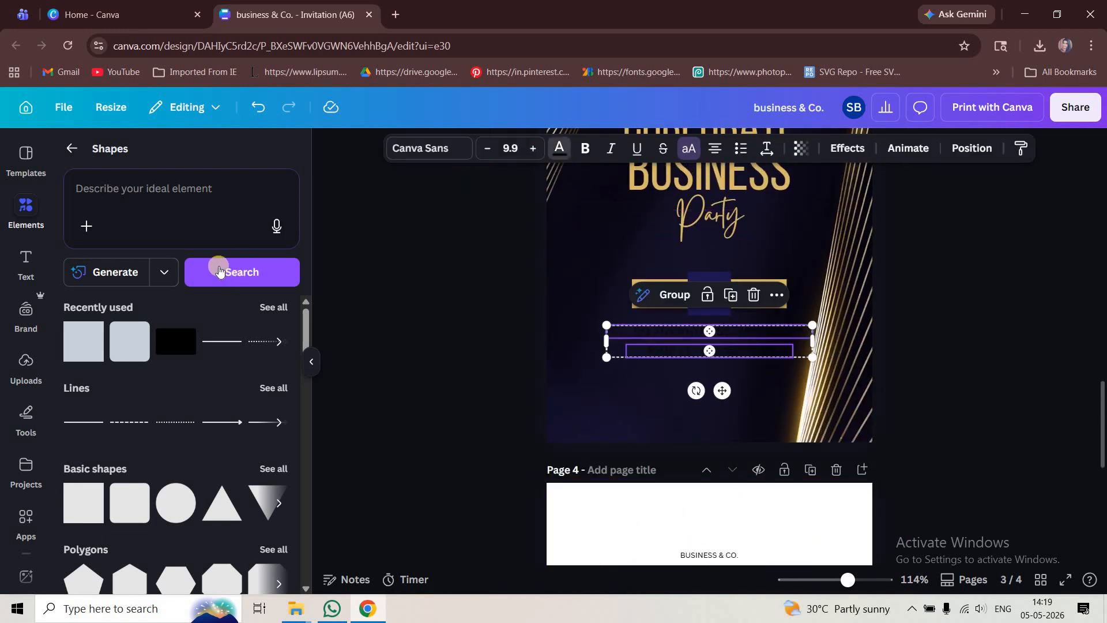
{"action": "left_click", "coordinate": [242, 254]}
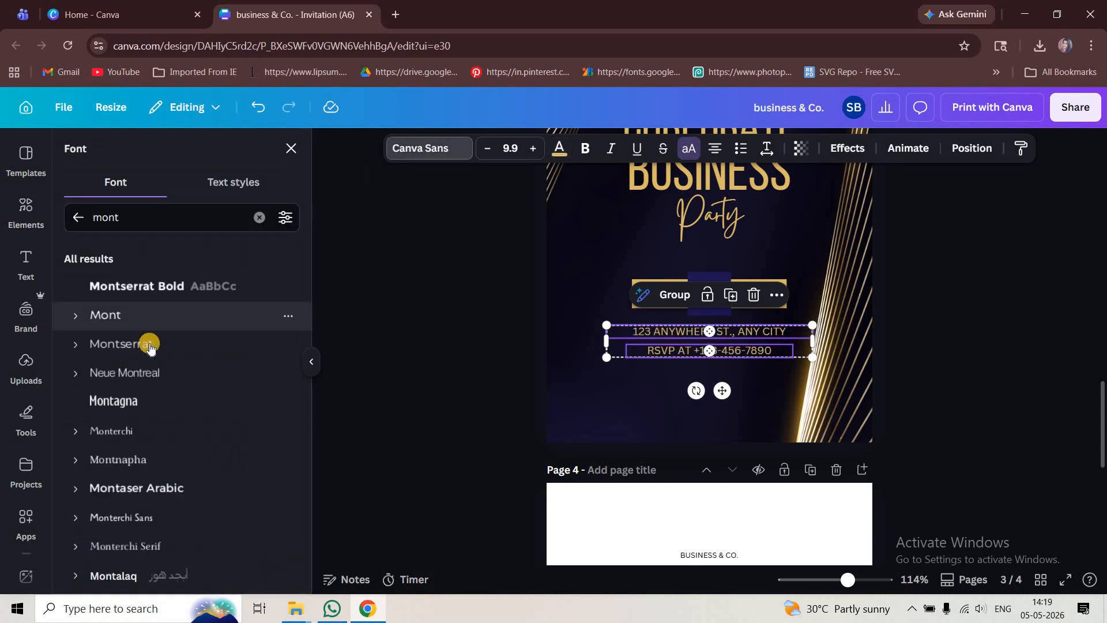
{"action": "left_click", "coordinate": [141, 344]}
{"action": "left_click", "coordinate": [957, 332]}
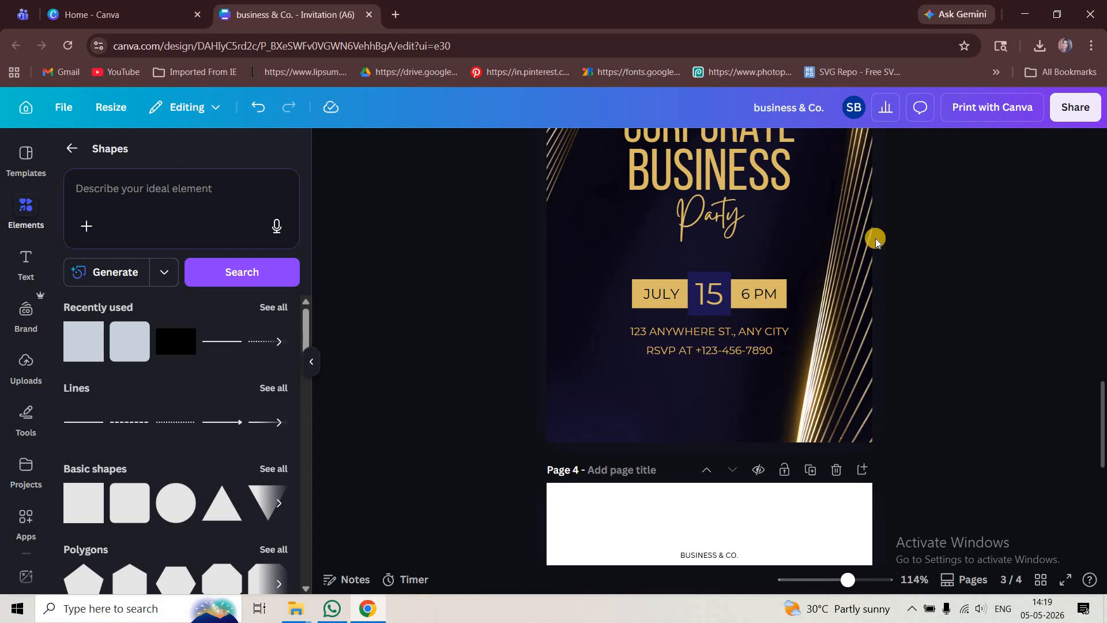
- Zoom in and out to review the finished page 3 invitation
{"action": "scroll", "coordinate": [877, 243], "scroll_direction": "down", "scroll_amount": 2}
{"action": "scroll", "coordinate": [968, 321], "scroll_direction": "up", "scroll_amount": 3}
{"action": "scroll", "coordinate": [967, 320], "scroll_direction": "down", "scroll_amount": 2}
{"action": "scroll", "coordinate": [969, 336], "scroll_direction": "up", "scroll_amount": 2}
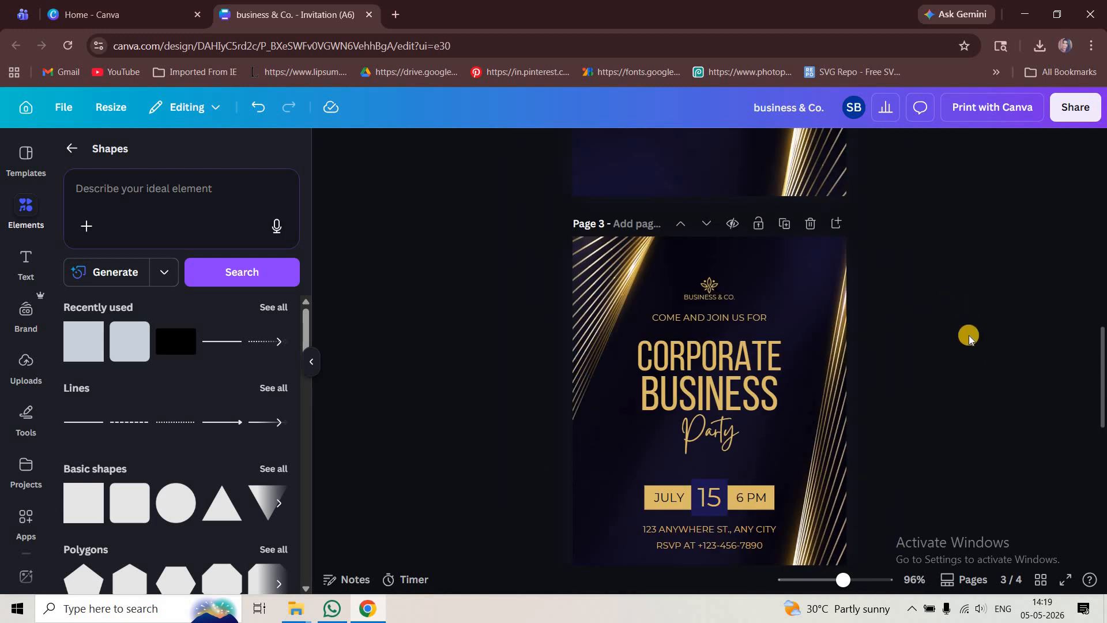
{"action": "scroll", "coordinate": [969, 335], "scroll_direction": "down", "scroll_amount": 1}
{"action": "scroll", "coordinate": [984, 388], "scroll_direction": "up", "scroll_amount": 4}
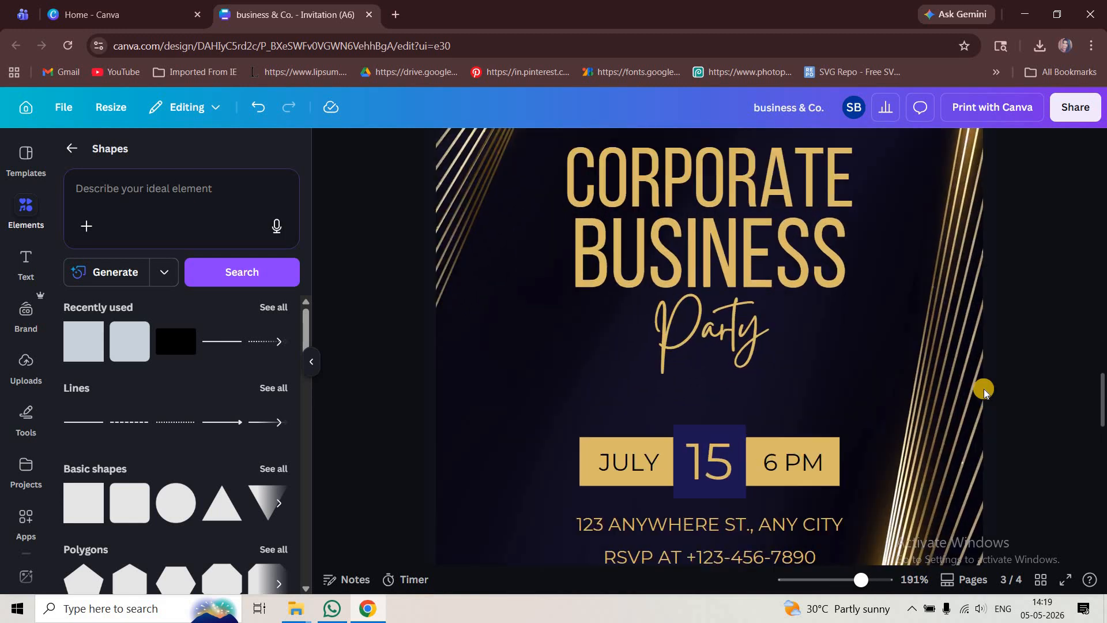
{"action": "scroll", "coordinate": [984, 390], "scroll_direction": "down", "scroll_amount": 4}
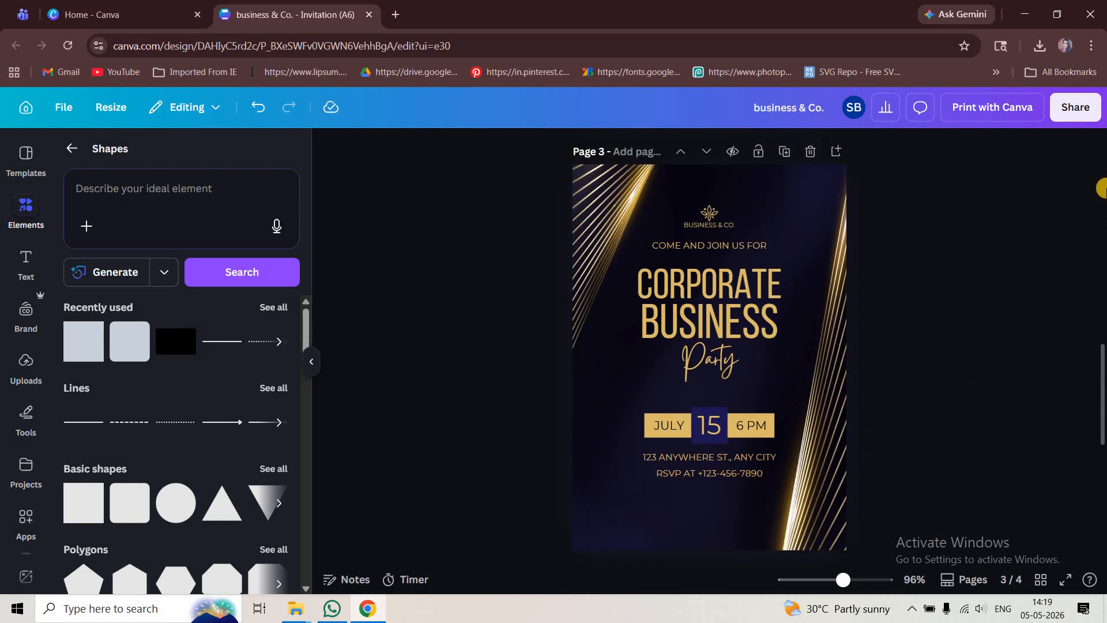
- Open the Print with Canva panel, check the front page selection list, and close it
{"action": "left_click", "coordinate": [1009, 107]}
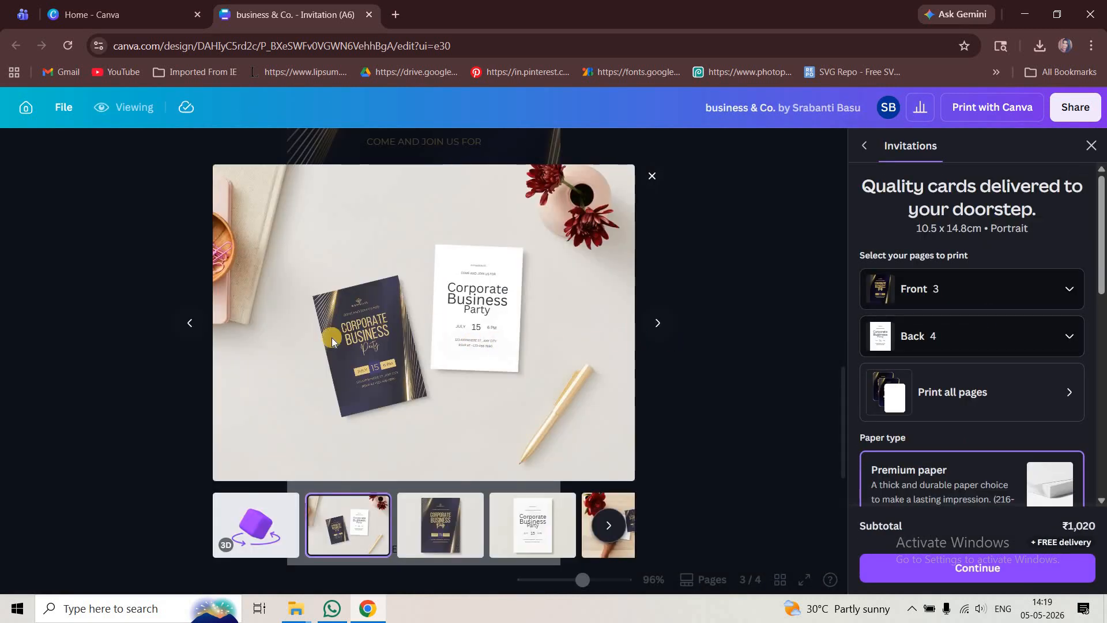
{"action": "left_click", "coordinate": [963, 301]}
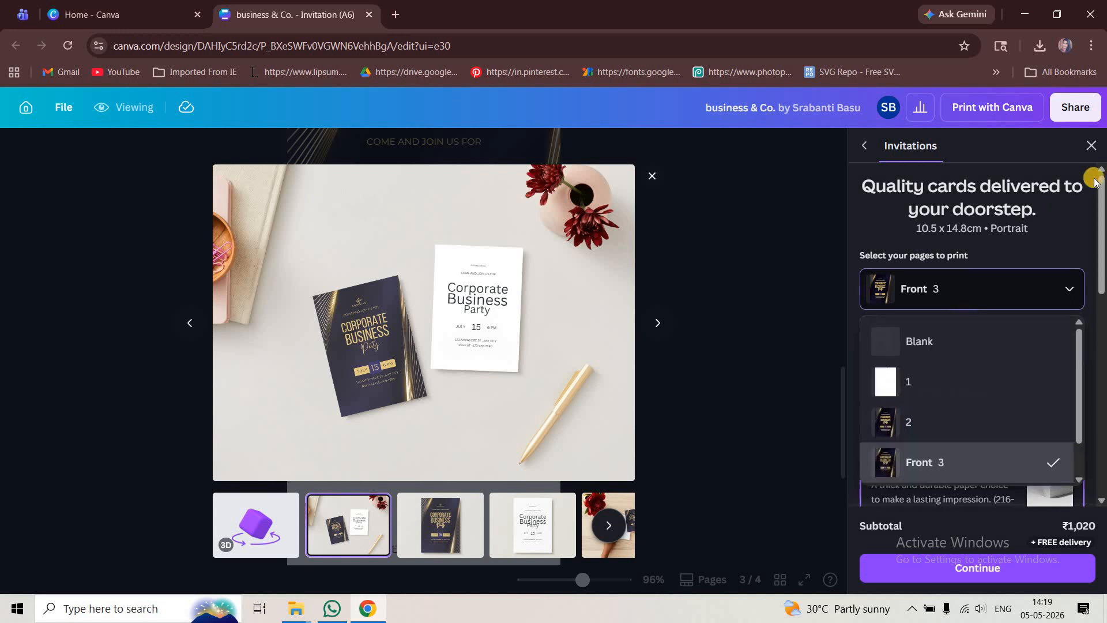
{"action": "left_click", "coordinate": [1096, 147]}
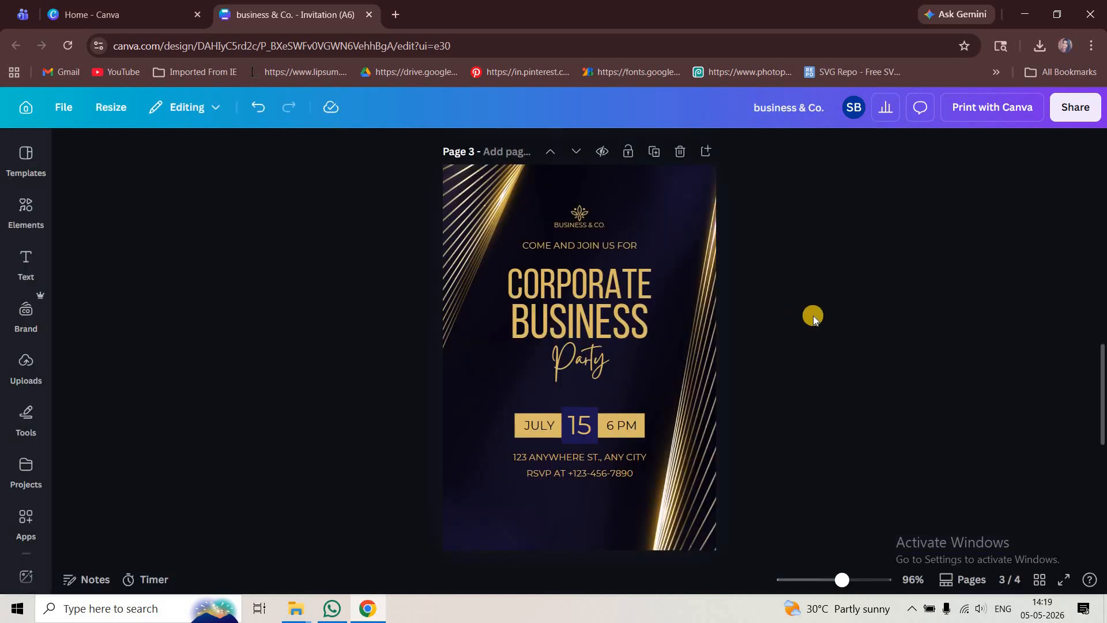